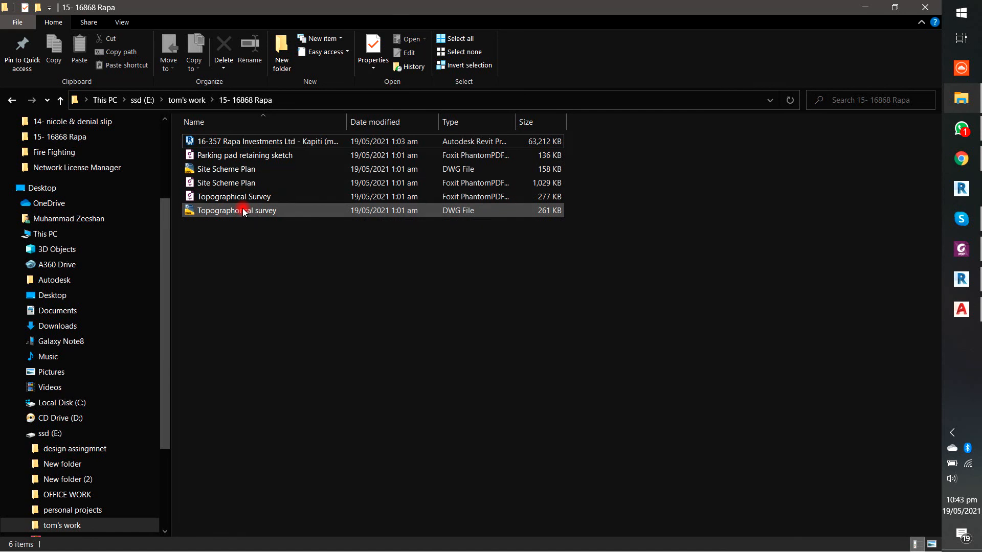
- Open the Topographoncal survey DWG file in AutoCAD, ignoring the missing SHX files
{"action": "double_click", "coordinate": [242, 212]}
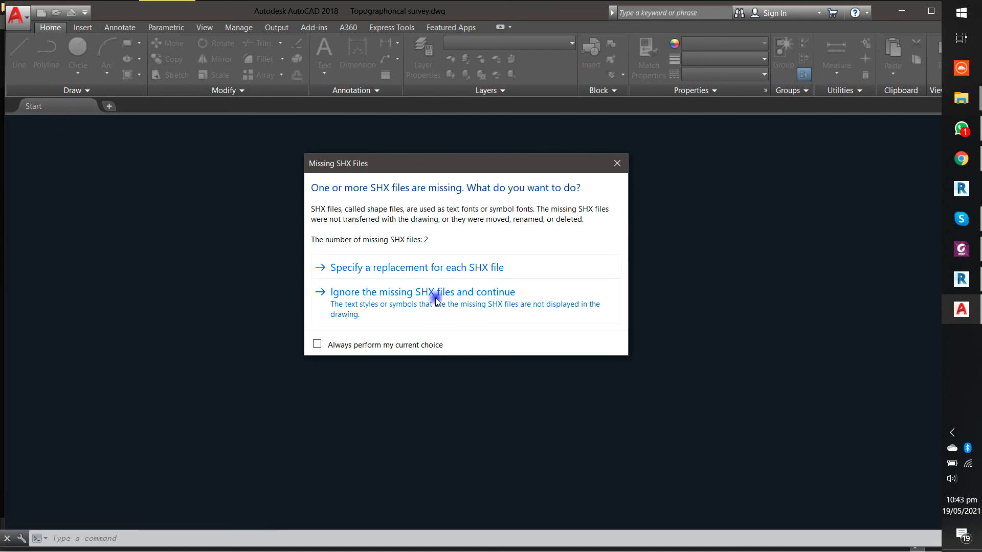
{"action": "left_click", "coordinate": [436, 296]}
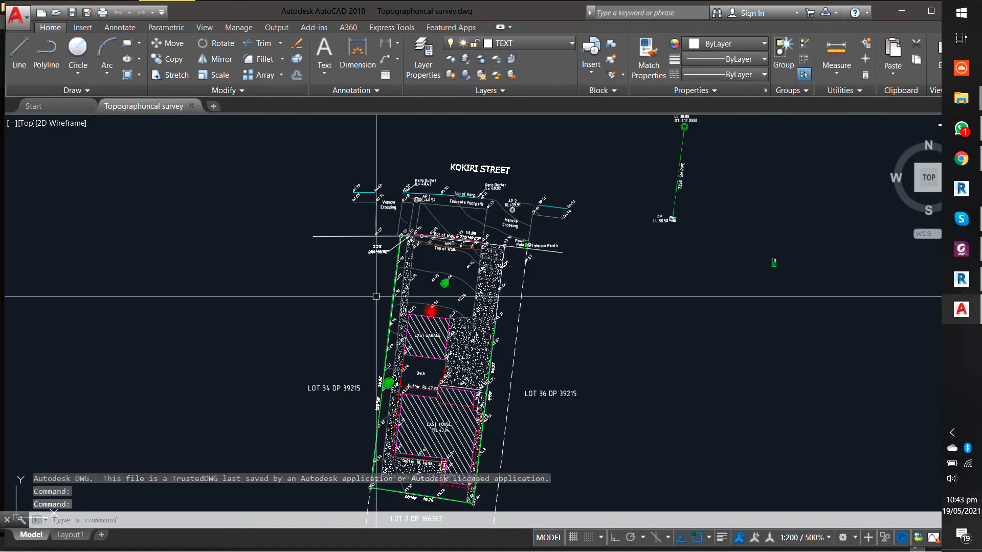
- Turn off the Concrete, contour, BOUNDARY and FENCE layers by picking their objects along the site's west edge
{"action": "middle_click_drag", "start_coordinate": [522, 347], "coordinate": [525, 273]}
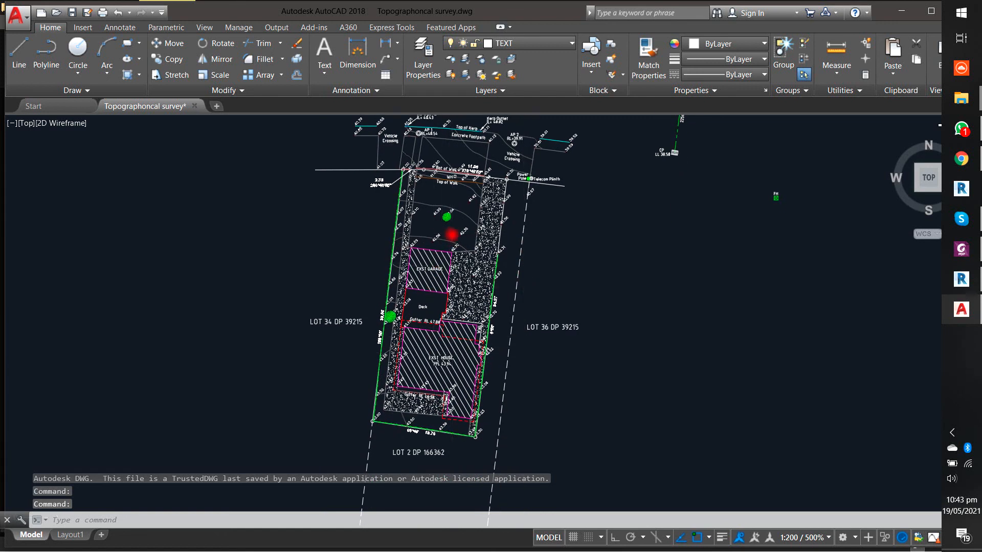
{"action": "scroll", "coordinate": [450, 266], "scroll_direction": "up", "scroll_amount": 2}
{"action": "scroll", "coordinate": [446, 155], "scroll_direction": "up", "scroll_amount": 2}
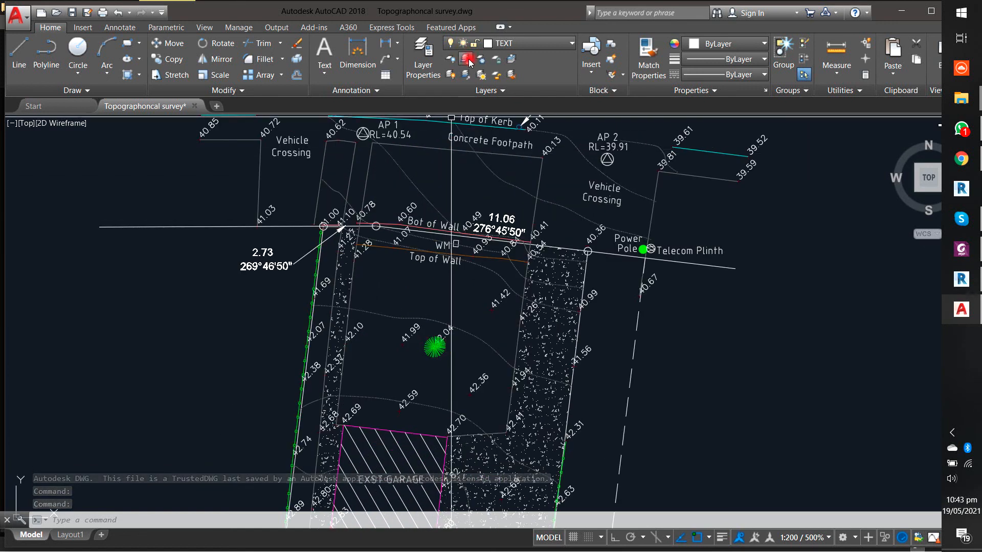
{"action": "left_click", "coordinate": [450, 64]}
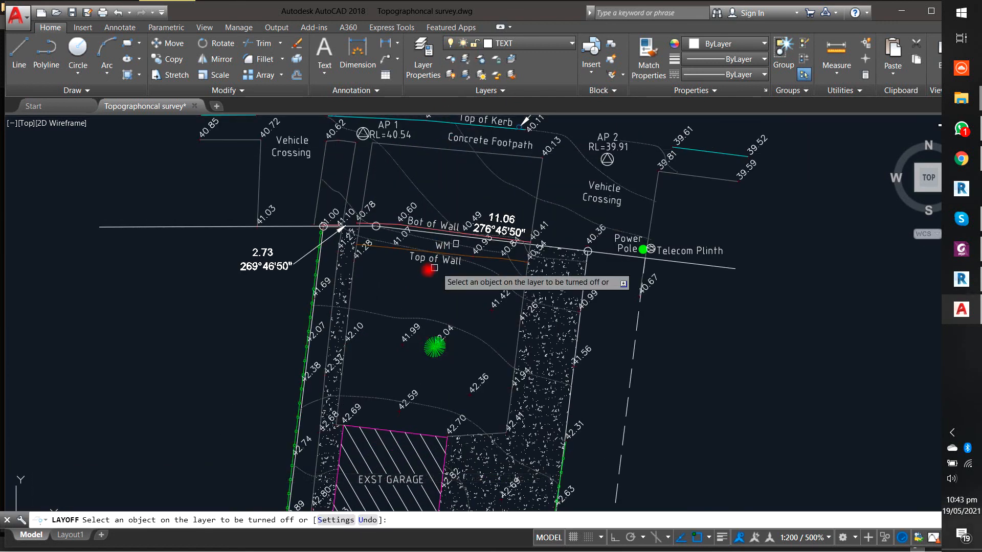
{"action": "scroll", "coordinate": [345, 286], "scroll_direction": "up", "scroll_amount": 6}
{"action": "left_click", "coordinate": [357, 255]}
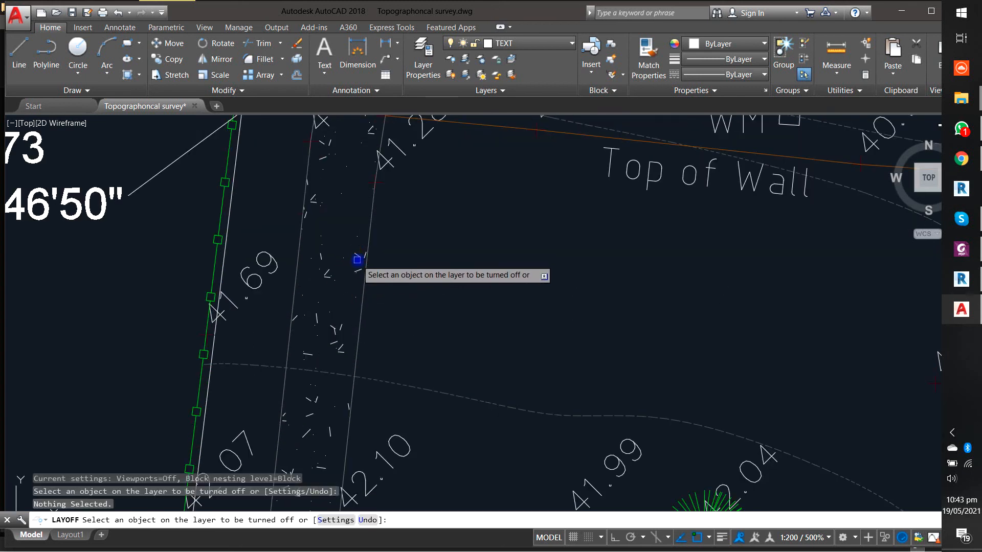
{"action": "left_click", "coordinate": [297, 267]}
{"action": "left_click", "coordinate": [321, 369]}
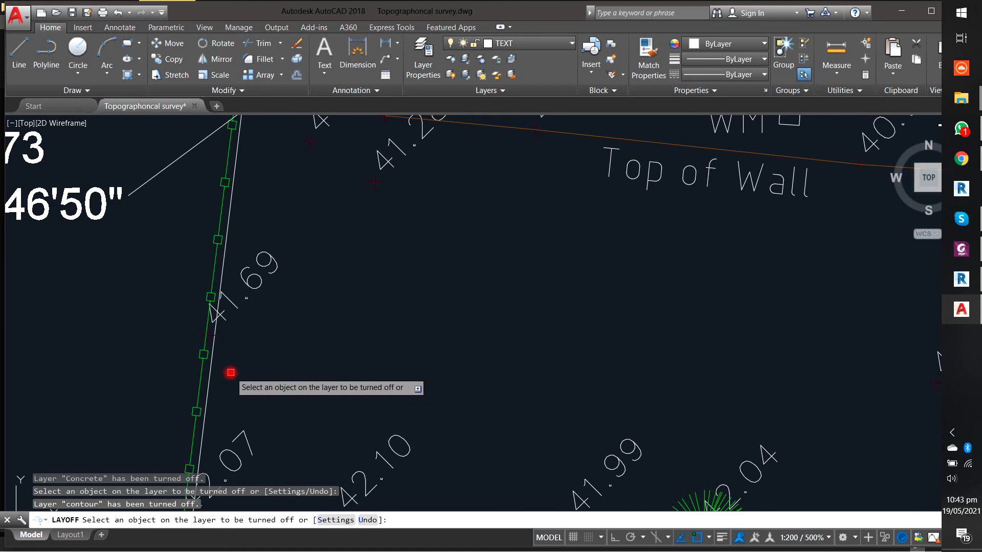
{"action": "left_click", "coordinate": [203, 386]}
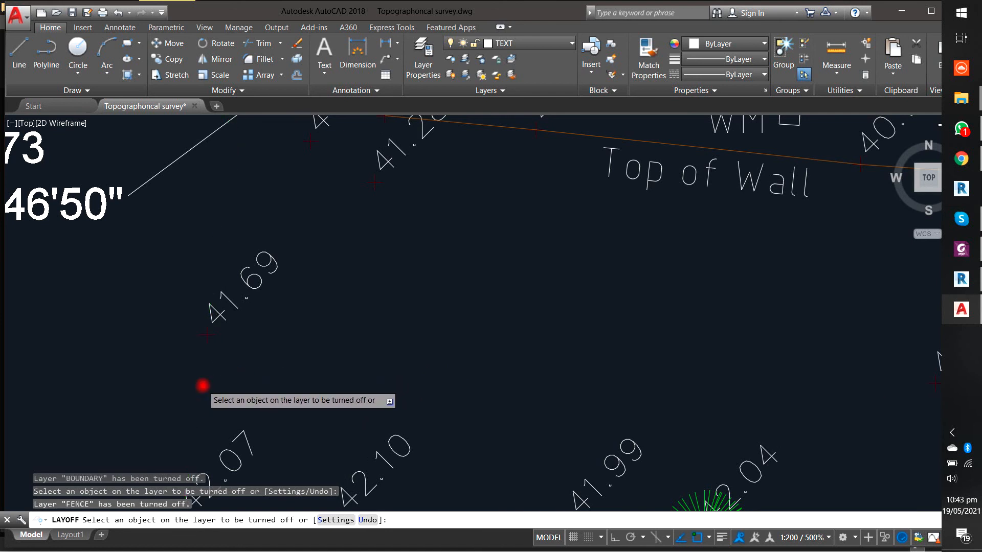
- Turn off the layers of the wall lines, the boundary pegs and the boundary bearing annotation near the street frontage
{"action": "scroll", "coordinate": [204, 385], "scroll_direction": "down", "scroll_amount": 4}
{"action": "left_click", "coordinate": [386, 225]}
{"action": "left_click", "coordinate": [393, 165]}
{"action": "left_click", "coordinate": [375, 173]}
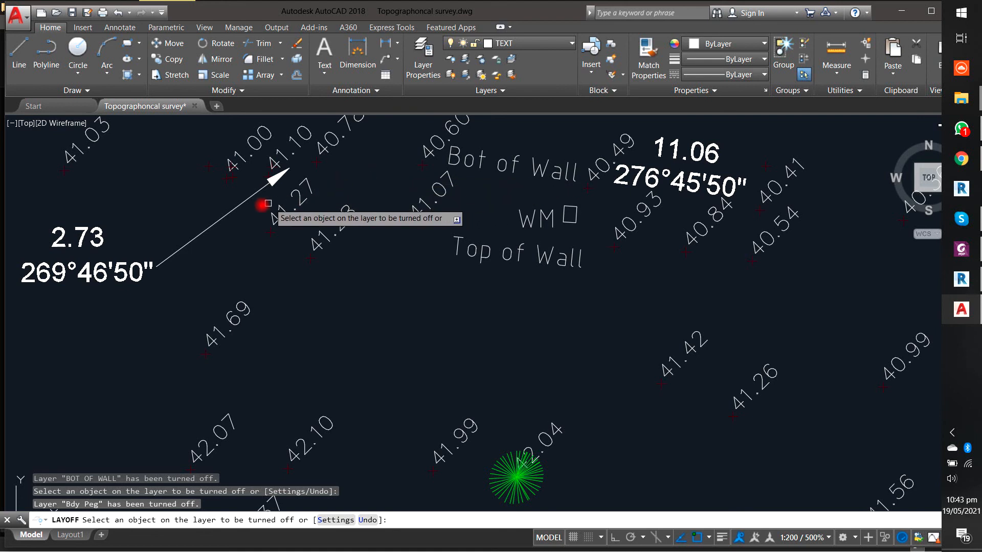
{"action": "left_click", "coordinate": [59, 270]}
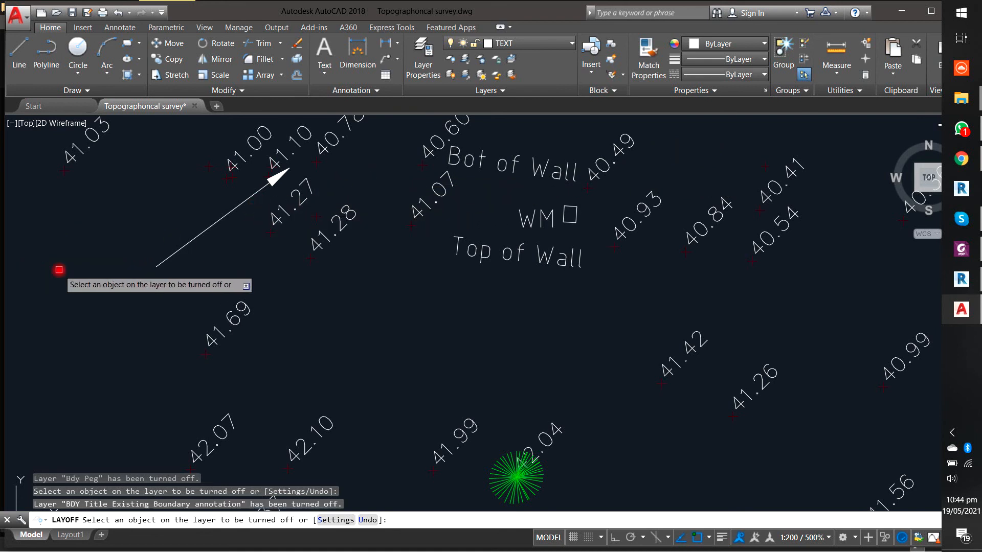
- Turn off the Bldg layer of the garage outline and decline turning off the current TEXT layer
{"action": "scroll", "coordinate": [56, 271], "scroll_direction": "down", "scroll_amount": 3}
{"action": "scroll", "coordinate": [205, 379], "scroll_direction": "up", "scroll_amount": 2}
{"action": "scroll", "coordinate": [316, 336], "scroll_direction": "down", "scroll_amount": 2}
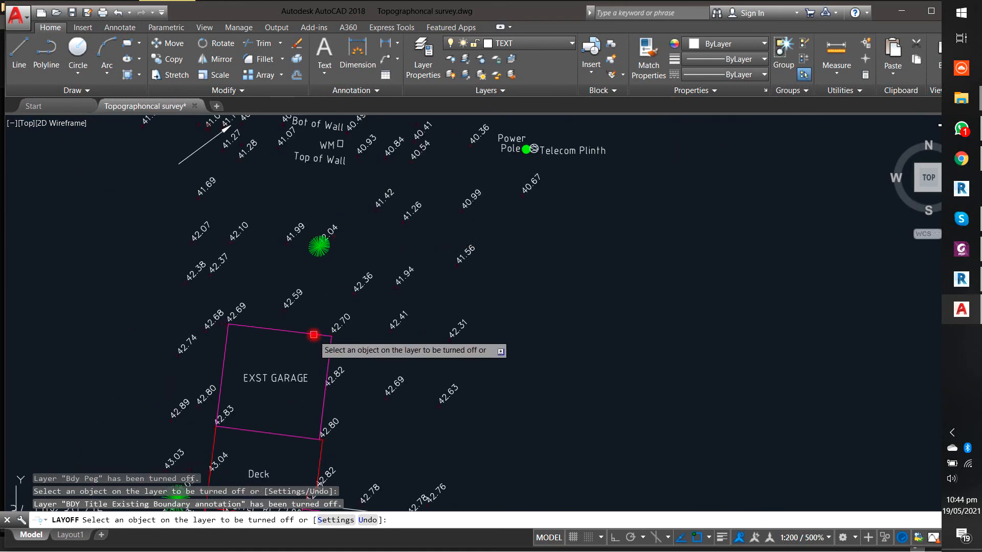
{"action": "left_click", "coordinate": [314, 335]}
{"action": "left_click", "coordinate": [299, 382]}
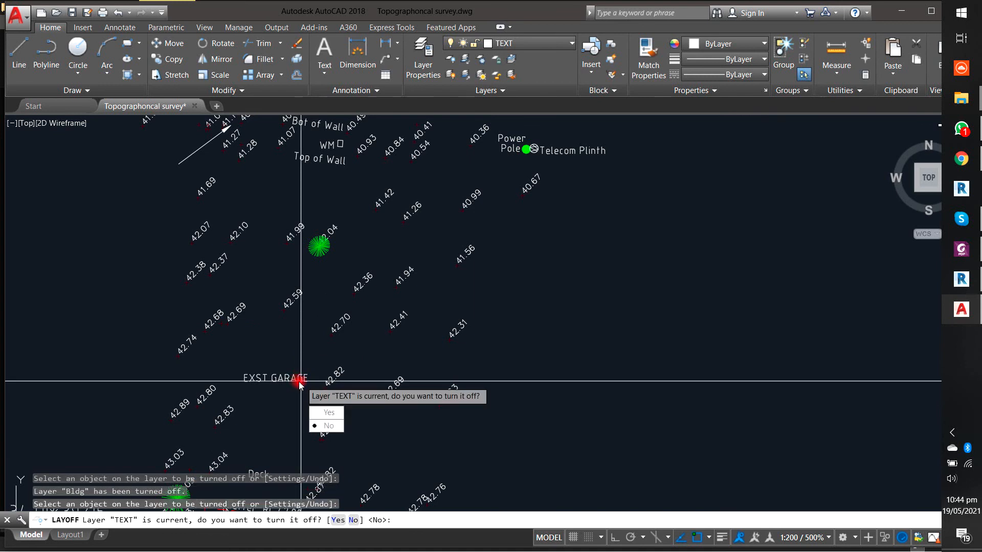
{"action": "left_click", "coordinate": [308, 421]}
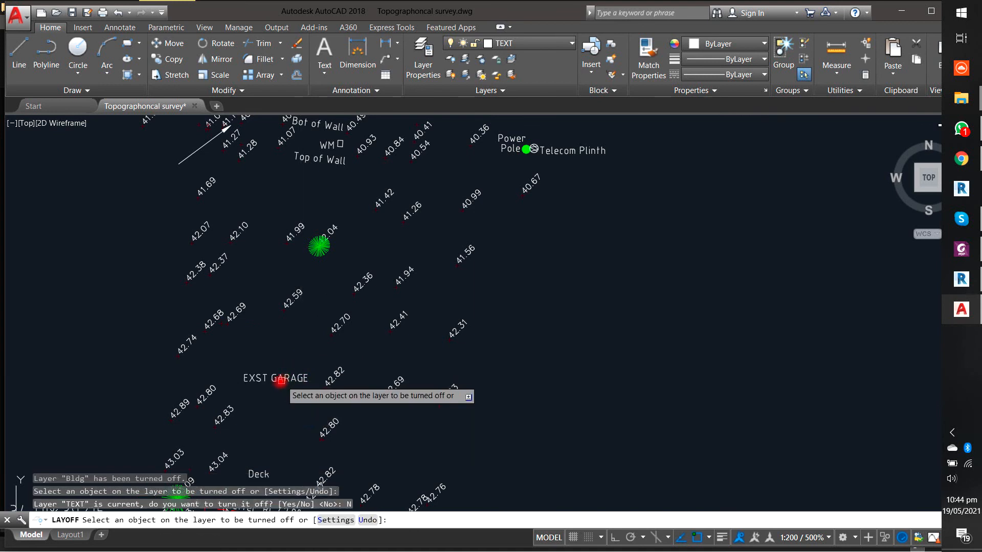
- Turn off the Eave and Tree layers around the existing house, keeping the current TEXT layer on
{"action": "scroll", "coordinate": [298, 293], "scroll_direction": "down", "scroll_amount": 2}
{"action": "scroll", "coordinate": [307, 364], "scroll_direction": "up", "scroll_amount": 4}
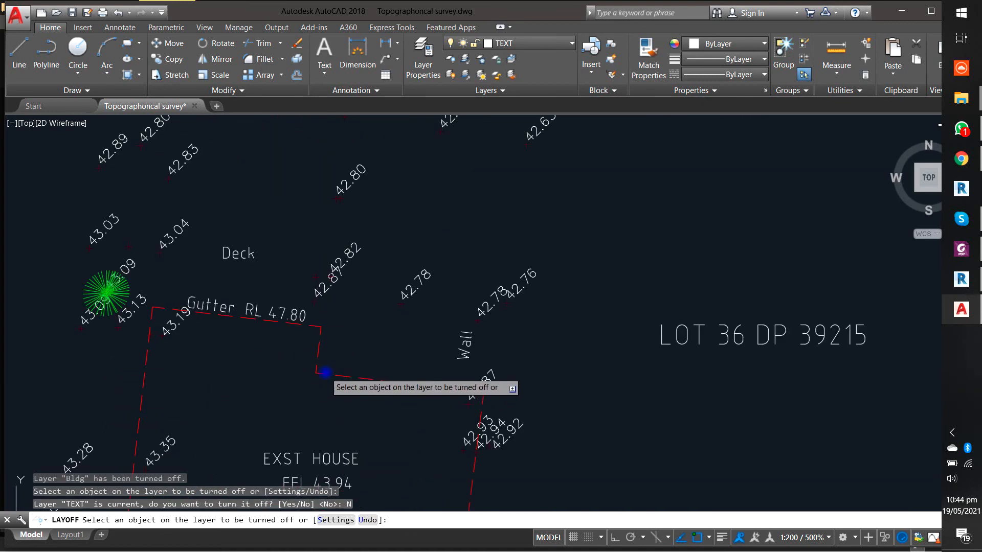
{"action": "left_click", "coordinate": [317, 376]}
{"action": "scroll", "coordinate": [328, 373], "scroll_direction": "down", "scroll_amount": 2}
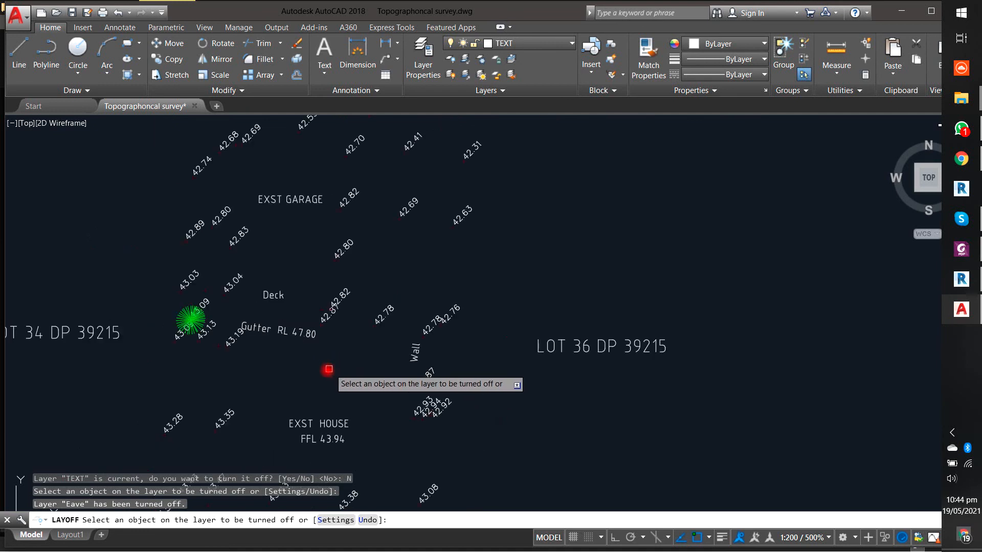
{"action": "left_click", "coordinate": [285, 332]}
{"action": "left_click", "coordinate": [300, 377]}
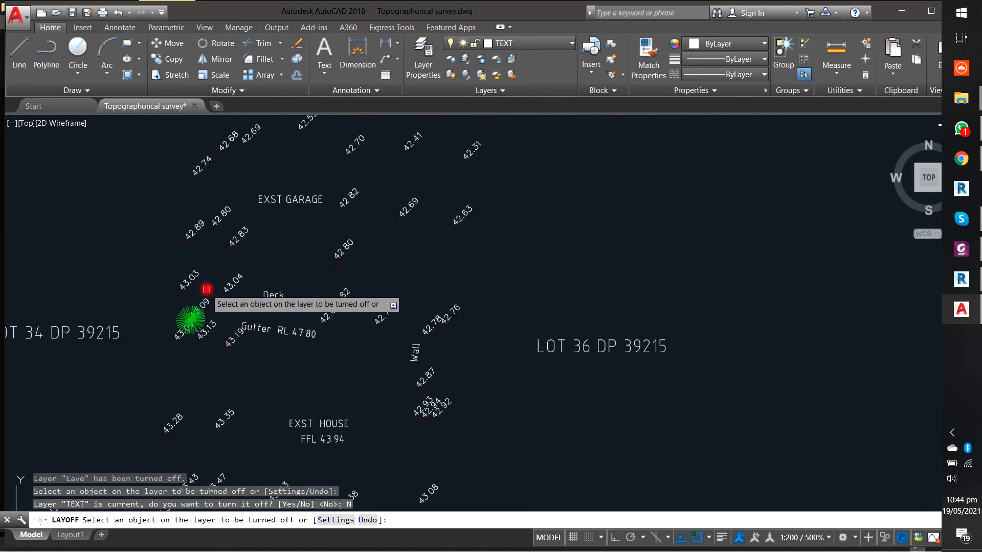
{"action": "left_click", "coordinate": [182, 312]}
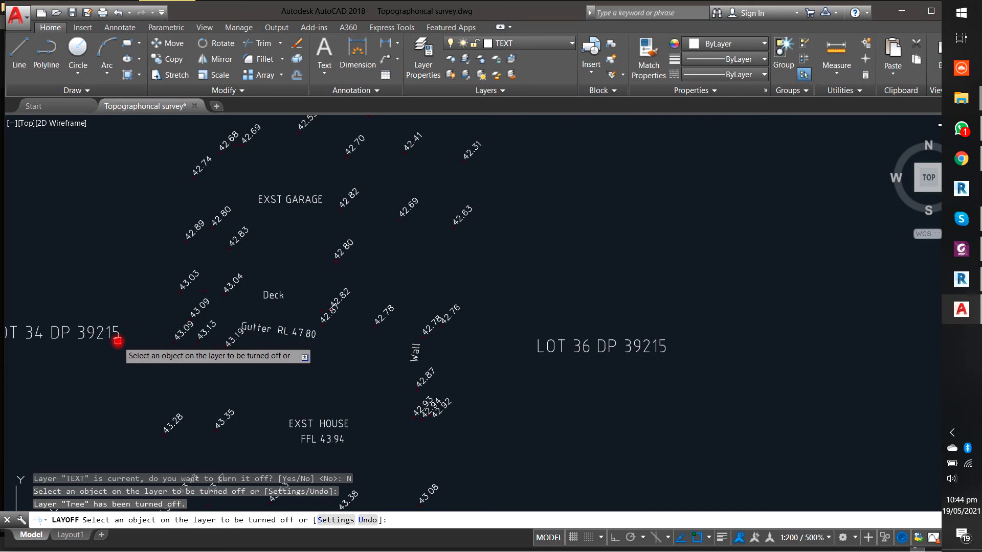
- Turn off the Kerb layer at the street, keep the current TEXT layer on, and end the layer-off command
{"action": "left_click", "coordinate": [117, 341]}
{"action": "left_click", "coordinate": [143, 385]}
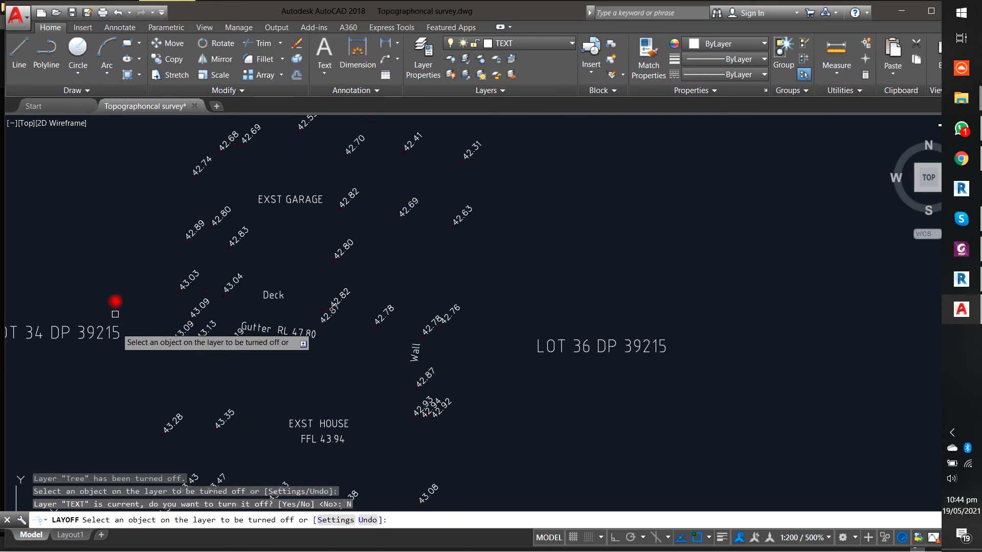
{"action": "scroll", "coordinate": [180, 221], "scroll_direction": "down", "scroll_amount": 8}
{"action": "scroll", "coordinate": [219, 293], "scroll_direction": "up", "scroll_amount": 2}
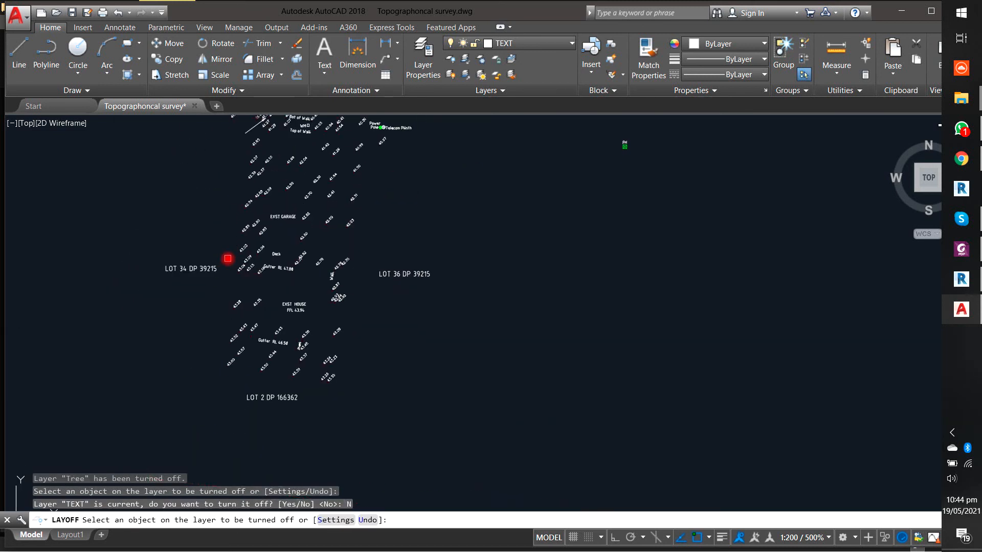
{"action": "middle_click_drag", "start_coordinate": [222, 286], "coordinate": [209, 366]}
{"action": "scroll", "coordinate": [209, 367], "scroll_direction": "down", "scroll_amount": 2}
{"action": "scroll", "coordinate": [268, 256], "scroll_direction": "up", "scroll_amount": 8}
{"action": "middle_click_drag", "start_coordinate": [272, 248], "coordinate": [277, 336]}
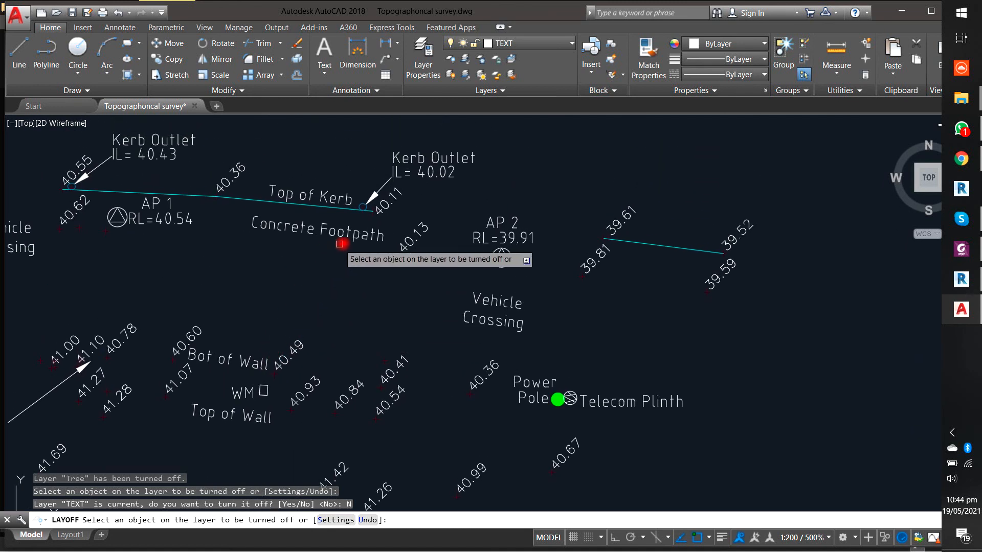
{"action": "left_click", "coordinate": [326, 233]}
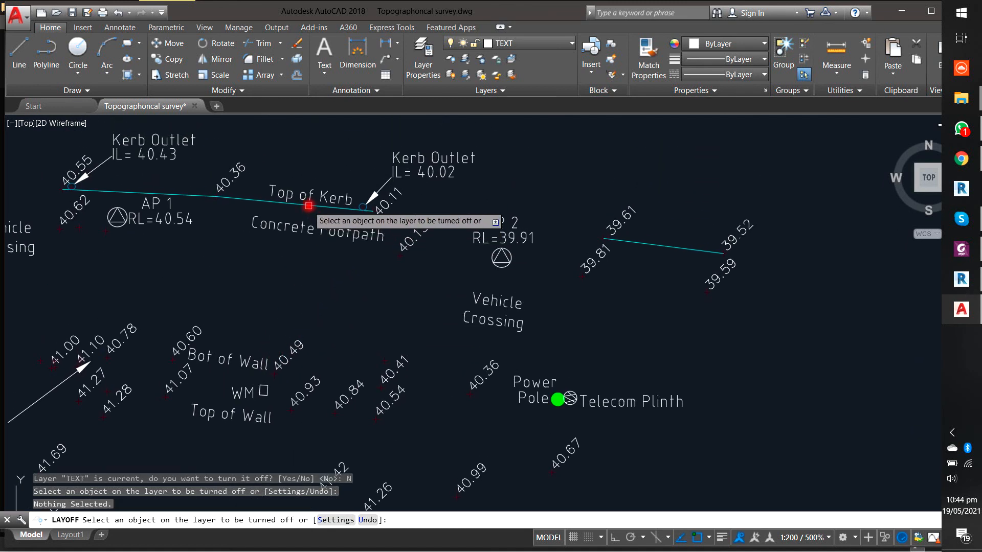
{"action": "left_click", "coordinate": [307, 196]}
{"action": "left_click", "coordinate": [312, 199]}
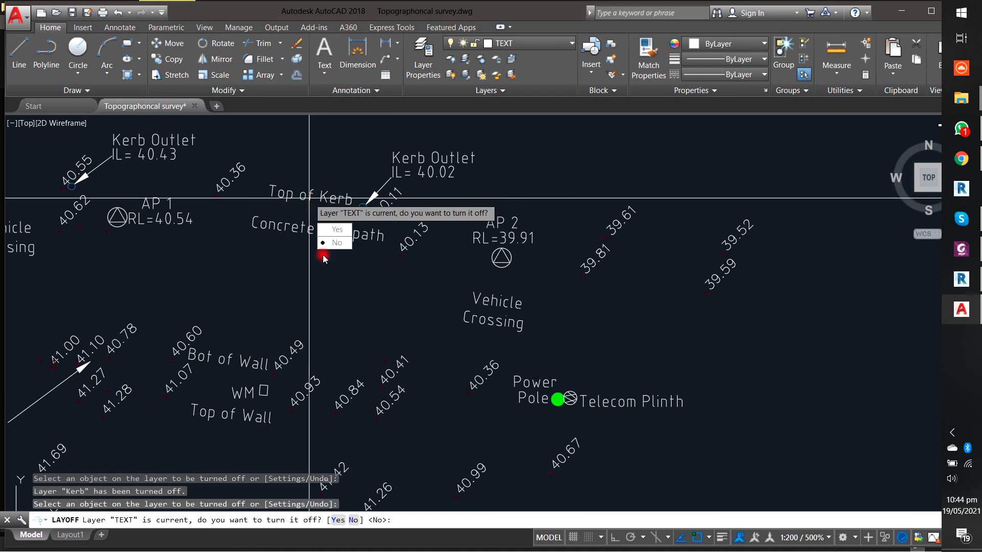
{"action": "key", "text": "Return"}
{"action": "key", "text": "Escape"}
{"action": "key", "text": "Escape"}
- Window-select all the remaining spot levels and labels between Kokiri Street and LOT 2 DP 166362 and copy them
{"action": "scroll", "coordinate": [273, 240], "scroll_direction": "down", "scroll_amount": 4}
{"action": "mouse_move", "coordinate": [272, 267]}
{"action": "middle_mouse_down"}
{"action": "mouse_move", "coordinate": [302, 204]}
{"action": "mouse_move", "coordinate": [307, 243]}
{"action": "middle_mouse_up"}
{"action": "scroll", "coordinate": [307, 243], "scroll_direction": "down", "scroll_amount": 2}
{"action": "scroll", "coordinate": [306, 242], "scroll_direction": "down", "scroll_amount": 2}
{"action": "middle_click_drag", "start_coordinate": [351, 325], "coordinate": [390, 281]}
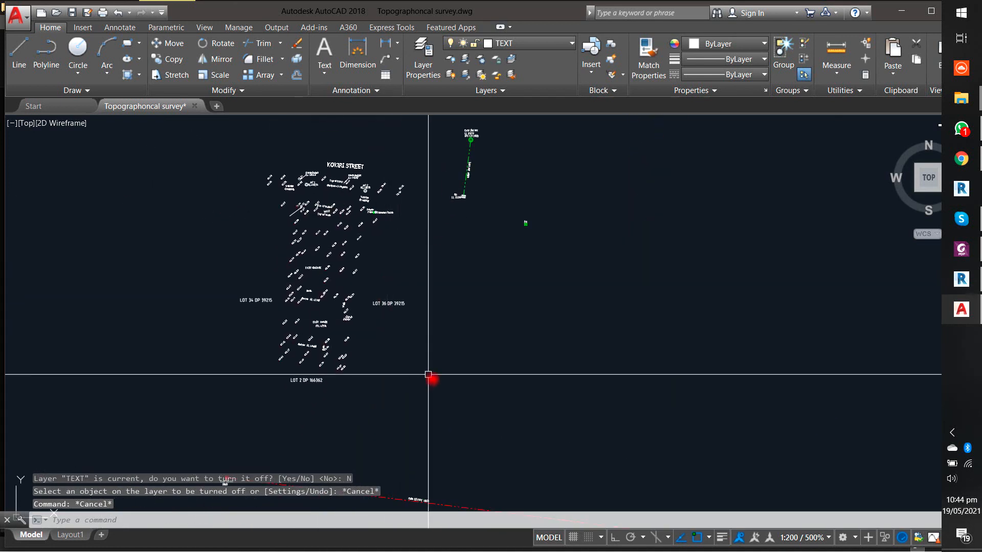
{"action": "left_click", "coordinate": [437, 406]}
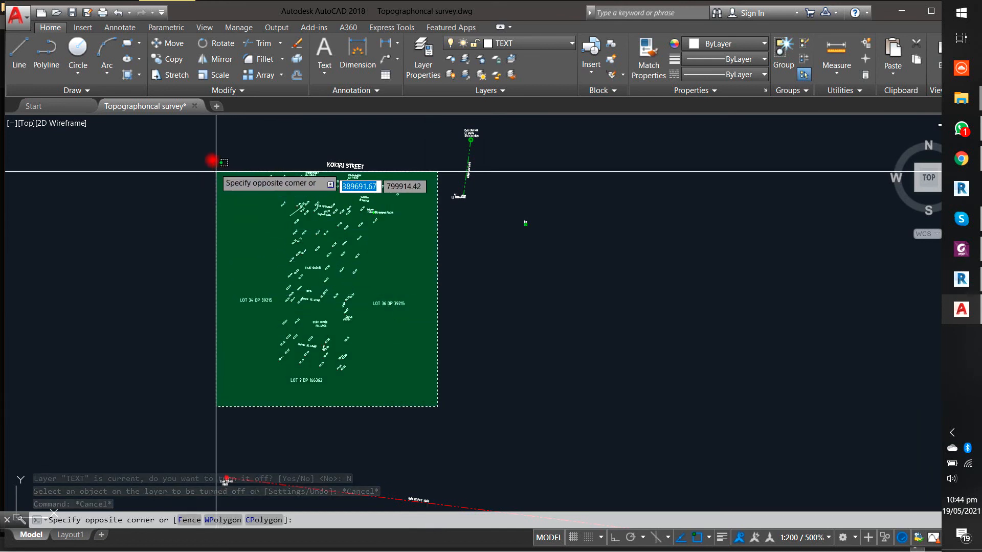
{"action": "left_click", "coordinate": [203, 139]}
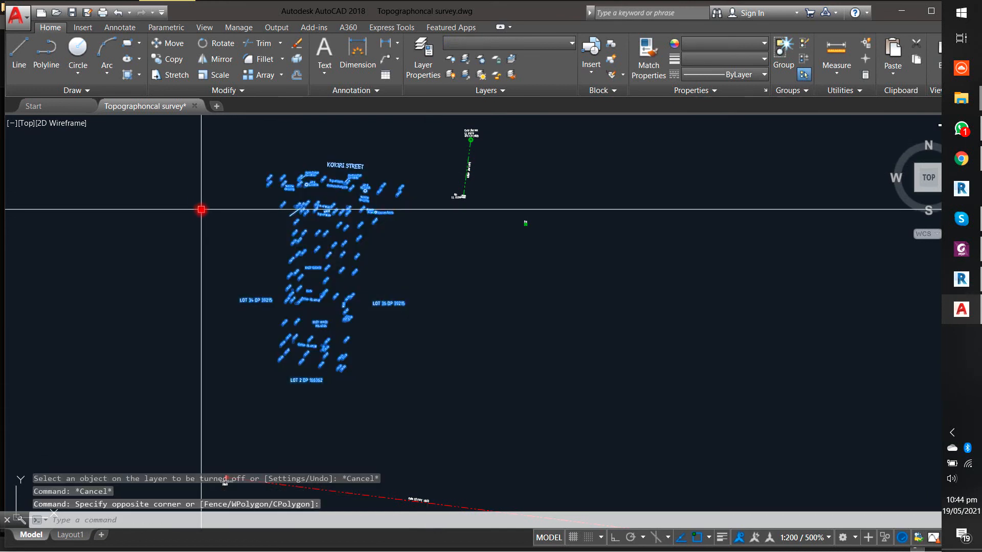
{"action": "key", "text": "ctrl+c"}
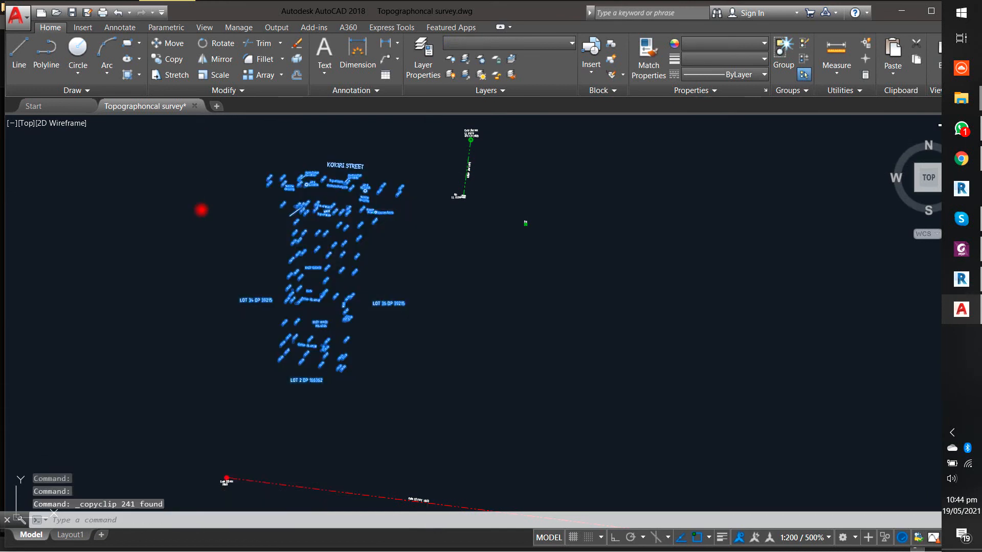
- Create a new drawing and paste the copied survey levels and labels near the origin
{"action": "left_click", "coordinate": [220, 105]}
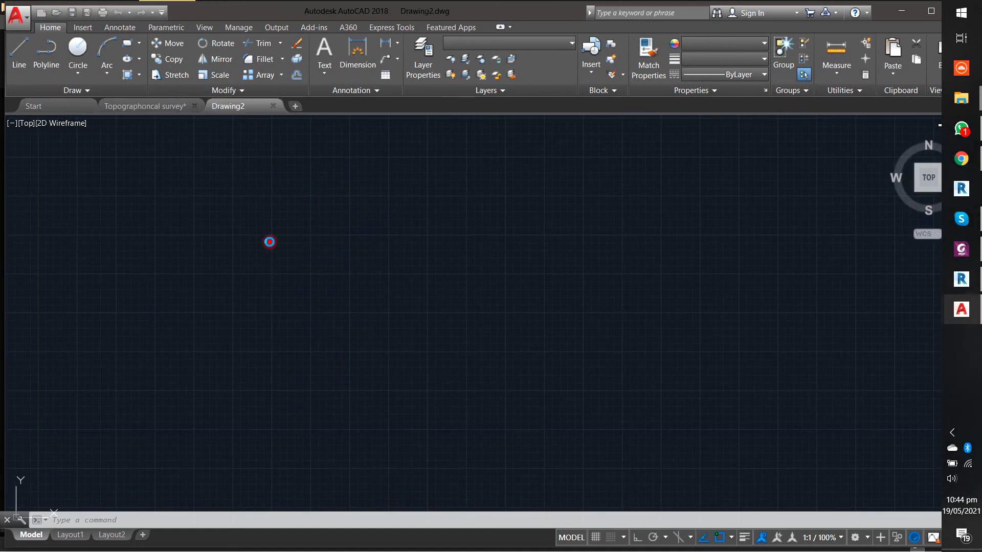
{"action": "scroll", "coordinate": [274, 255], "scroll_direction": "down", "scroll_amount": 3}
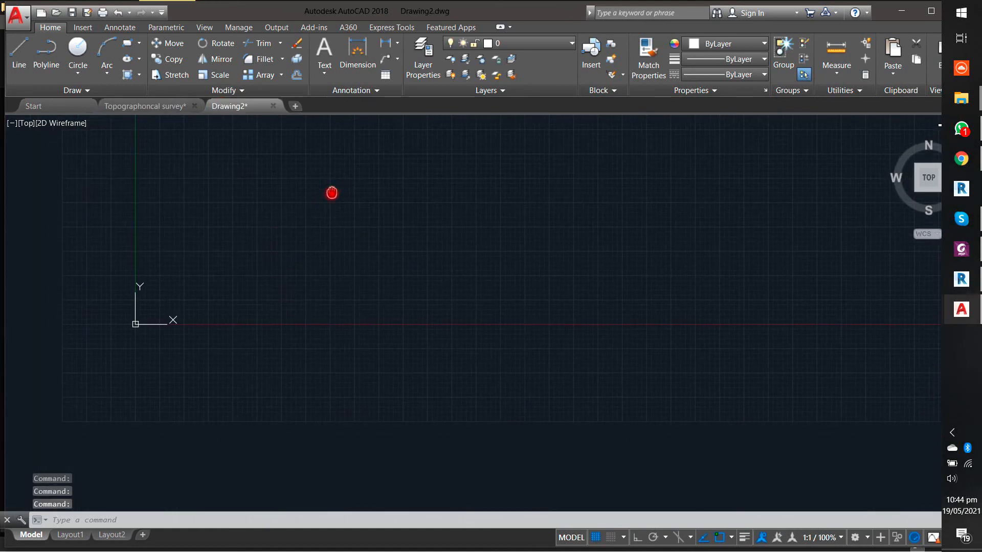
{"action": "key", "text": "ctrl+v"}
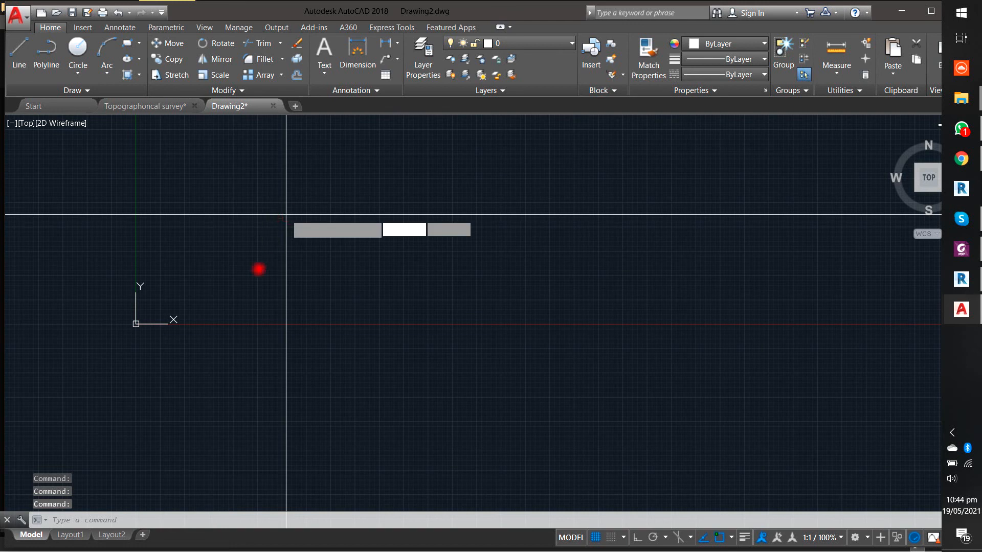
{"action": "scroll", "coordinate": [129, 324], "scroll_direction": "up", "scroll_amount": 6}
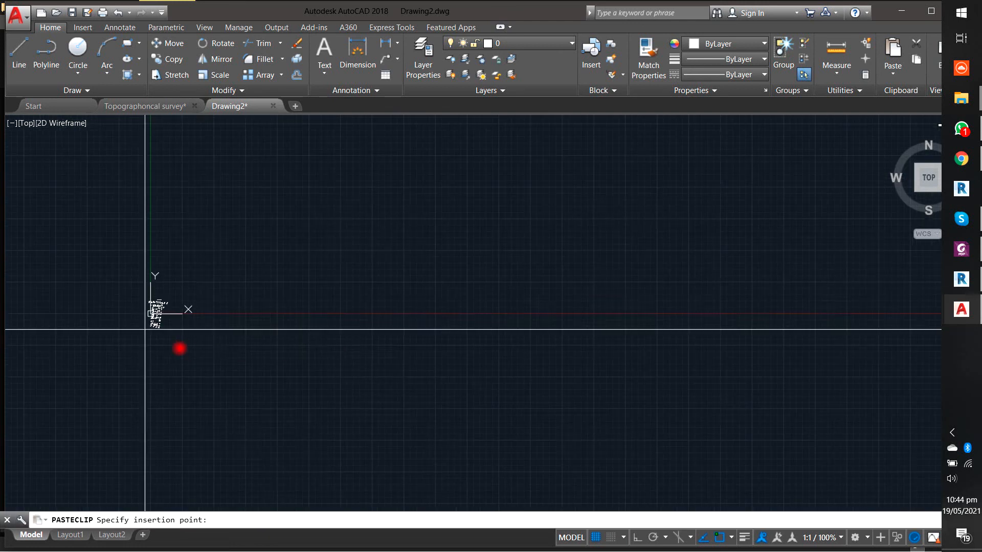
{"action": "scroll", "coordinate": [171, 309], "scroll_direction": "up", "scroll_amount": 10}
{"action": "middle_click_drag", "start_coordinate": [158, 331], "coordinate": [464, 202]}
{"action": "middle_click_drag", "start_coordinate": [344, 276], "coordinate": [344, 434]}
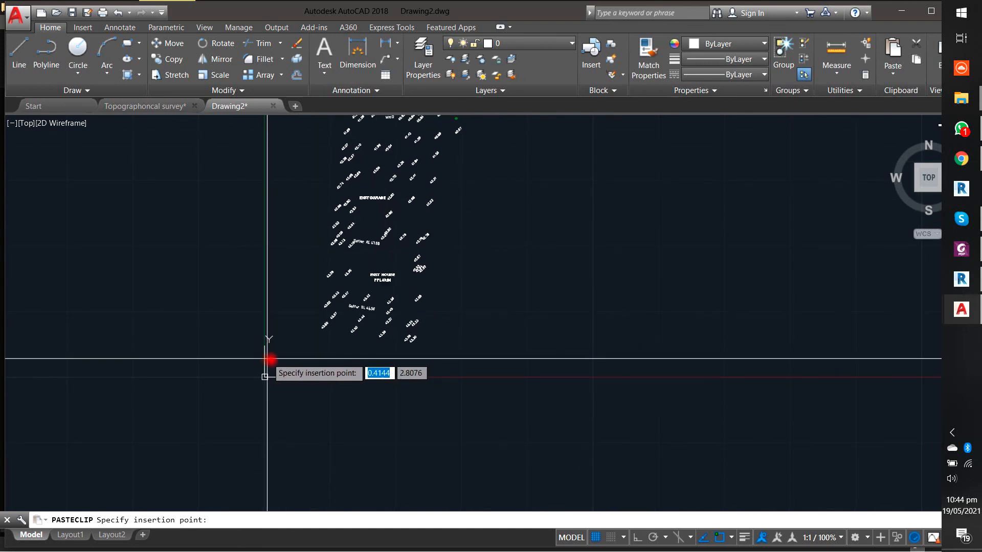
{"action": "key", "text": "Escape"}
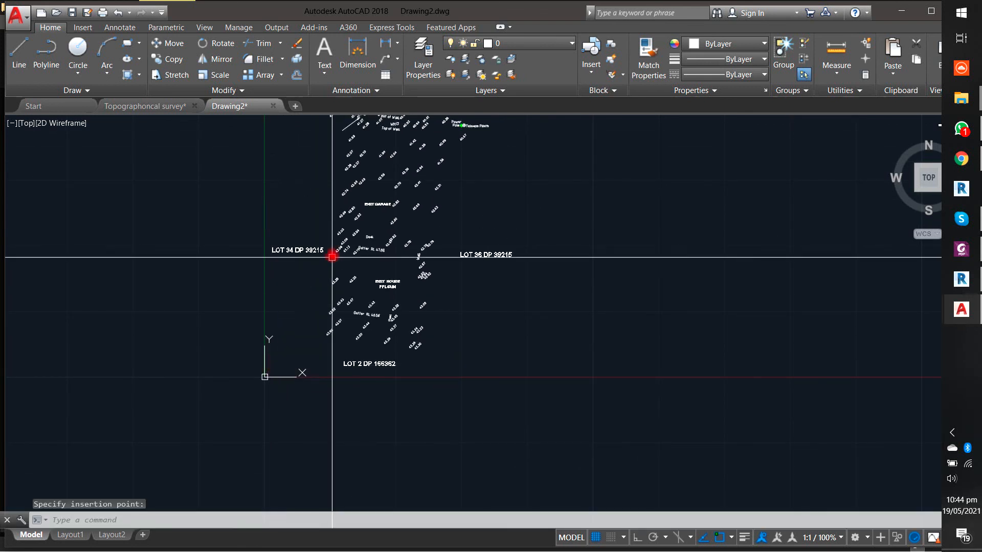
{"action": "scroll", "coordinate": [329, 314], "scroll_direction": "up", "scroll_amount": 2}
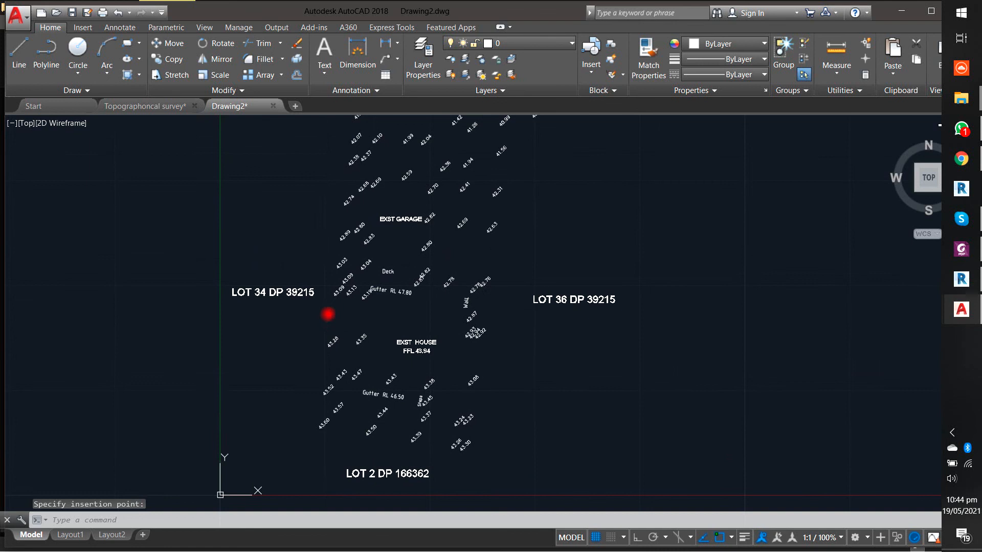
- Turn off the TEXT layer using the LOT 34 DP 39215 label, and turn off layer 2 near the 40.67 level
{"action": "left_click", "coordinate": [452, 60]}
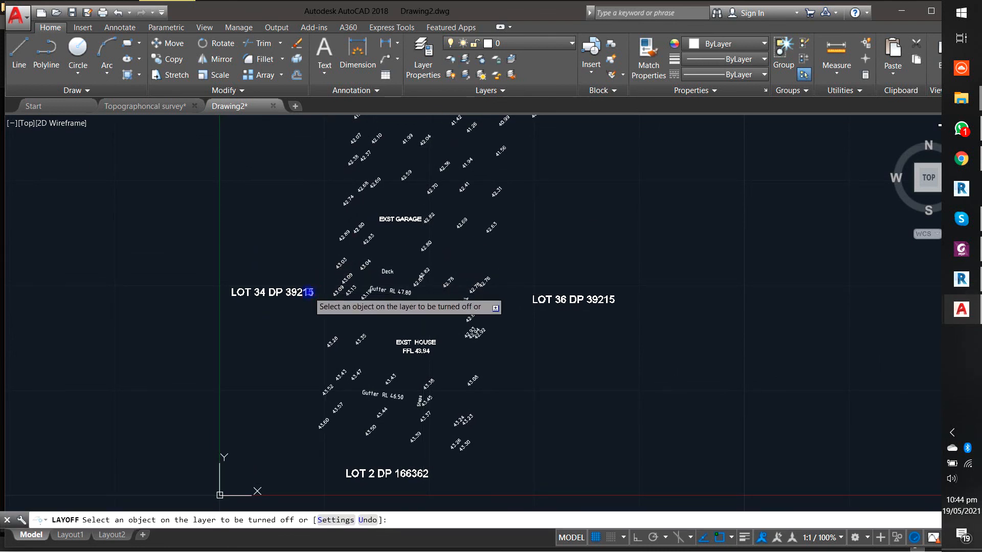
{"action": "left_click", "coordinate": [313, 292]}
{"action": "middle_click_drag", "start_coordinate": [390, 249], "coordinate": [390, 403]}
{"action": "scroll", "coordinate": [634, 218], "scroll_direction": "up", "scroll_amount": 2}
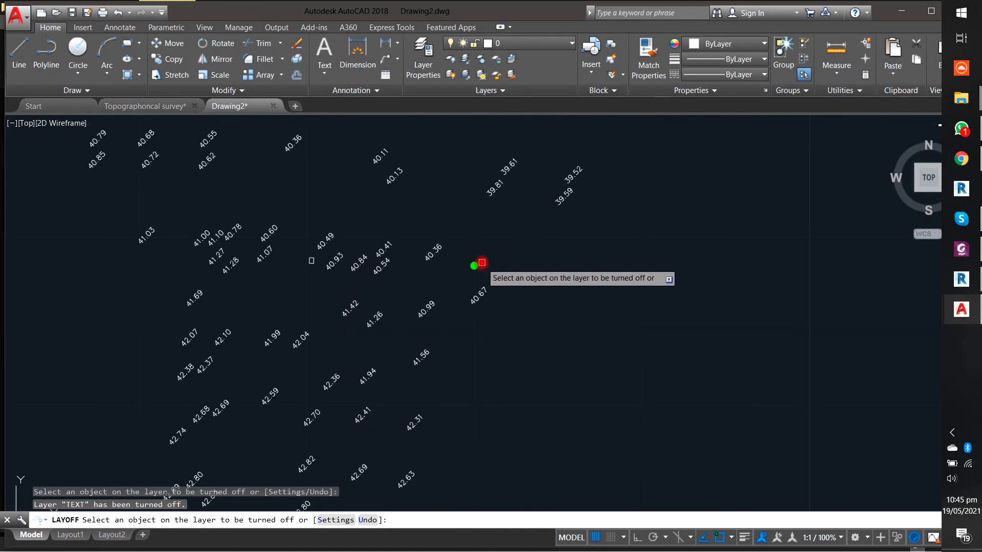
{"action": "left_click", "coordinate": [480, 264]}
{"action": "scroll", "coordinate": [503, 345], "scroll_direction": "down", "scroll_amount": 4}
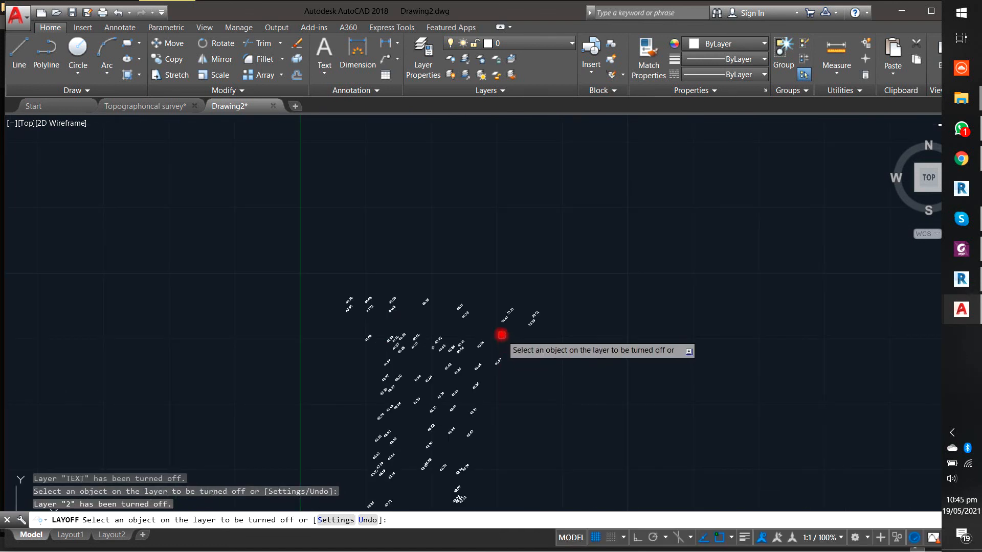
- Turn off the Services layer by picking the small rectangle beside the 40.93 level, and end the layer-off command
{"action": "scroll", "coordinate": [500, 296], "scroll_direction": "up", "scroll_amount": 8}
{"action": "scroll", "coordinate": [456, 291], "scroll_direction": "down", "scroll_amount": 3}
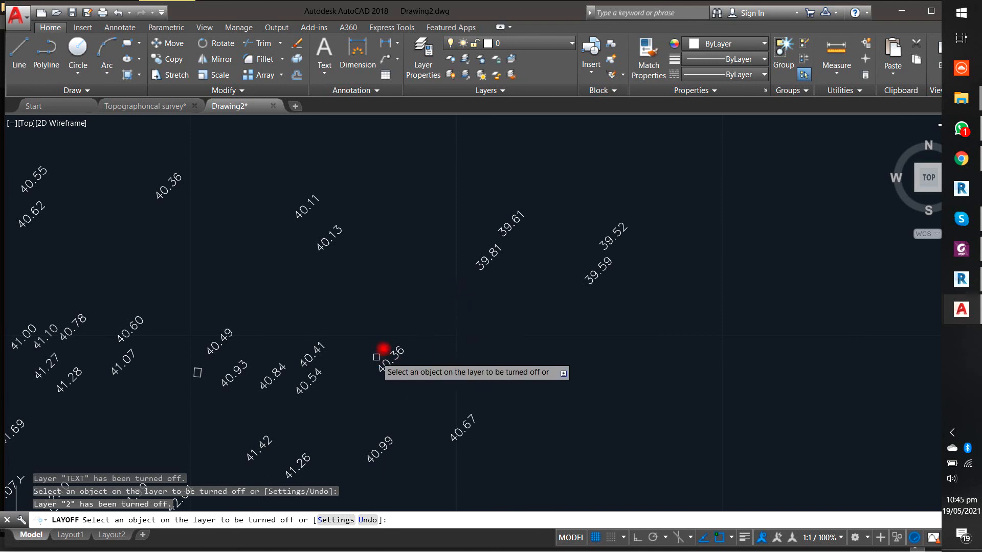
{"action": "middle_click_drag", "start_coordinate": [377, 355], "coordinate": [465, 229]}
{"action": "scroll", "coordinate": [276, 251], "scroll_direction": "up", "scroll_amount": 6}
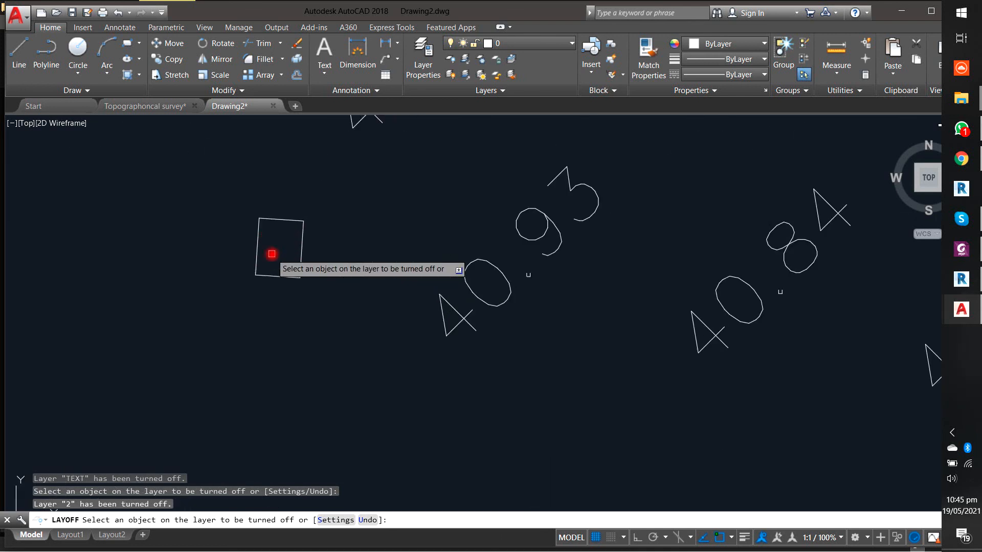
{"action": "left_click", "coordinate": [301, 248]}
{"action": "scroll", "coordinate": [286, 266], "scroll_direction": "down", "scroll_amount": 10}
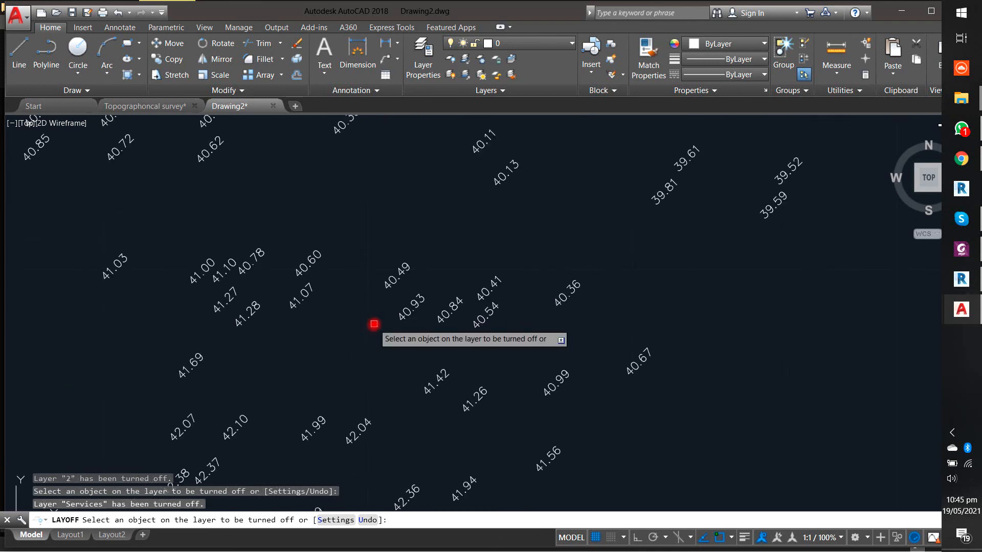
{"action": "middle_click_drag", "start_coordinate": [348, 341], "coordinate": [361, 187]}
{"action": "key", "text": "Escape"}
- Look over the whole set of pasted spot levels for leftover objects that are not levels
{"action": "middle_click_drag", "start_coordinate": [390, 365], "coordinate": [377, 163]}
{"action": "scroll", "coordinate": [376, 266], "scroll_direction": "up", "scroll_amount": 6}
{"action": "middle_click_drag", "start_coordinate": [374, 266], "coordinate": [397, 291]}
{"action": "scroll", "coordinate": [378, 282], "scroll_direction": "down", "scroll_amount": 2}
{"action": "middle_click_drag", "start_coordinate": [353, 222], "coordinate": [383, 358]}
{"action": "scroll", "coordinate": [391, 330], "scroll_direction": "down", "scroll_amount": 2}
{"action": "middle_click_drag", "start_coordinate": [381, 143], "coordinate": [390, 285]}
{"action": "middle_click_drag", "start_coordinate": [391, 182], "coordinate": [391, 321]}
{"action": "middle_click_drag", "start_coordinate": [400, 180], "coordinate": [399, 291]}
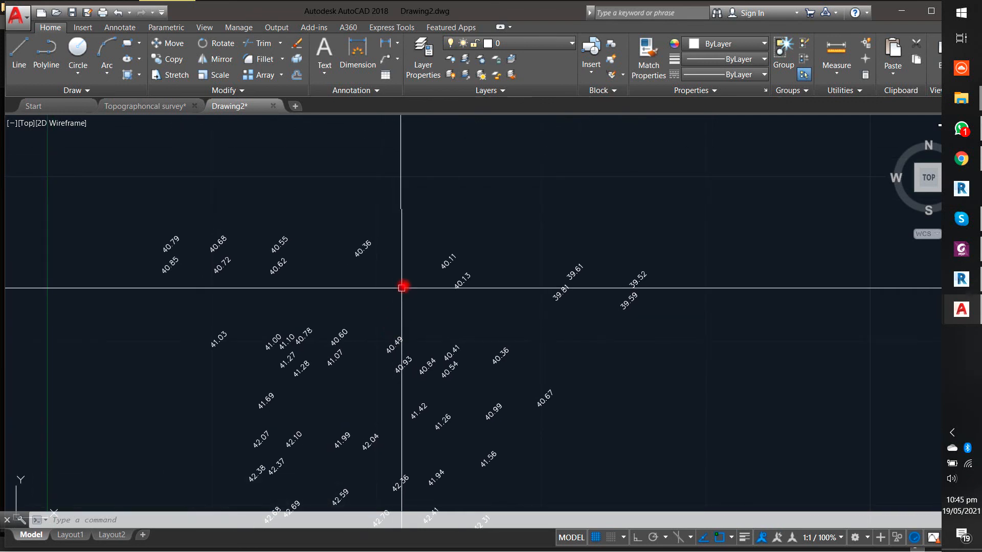
{"action": "middle_click_drag", "start_coordinate": [542, 297], "coordinate": [485, 210]}
{"action": "scroll", "coordinate": [502, 272], "scroll_direction": "down", "scroll_amount": 2}
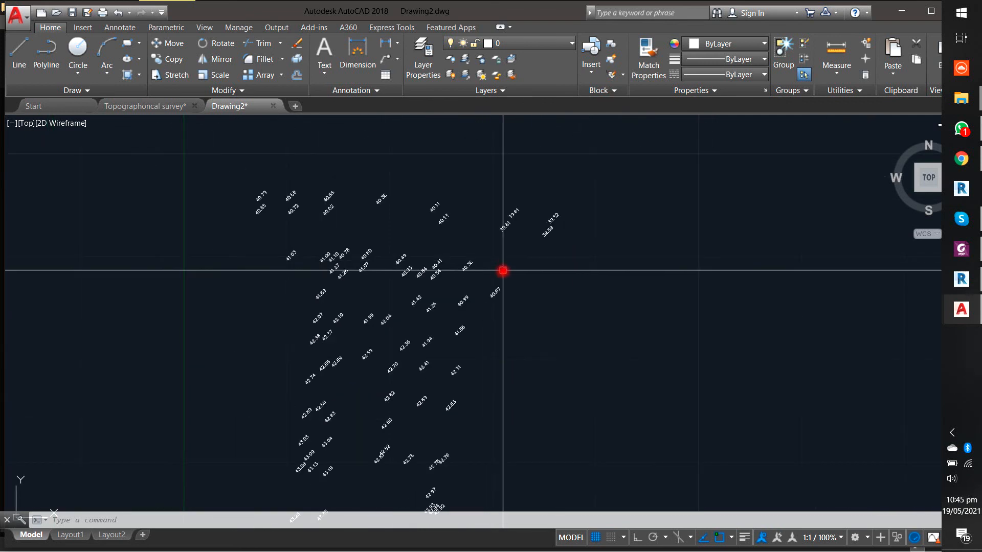
{"action": "middle_click_drag", "start_coordinate": [502, 272], "coordinate": [511, 205]}
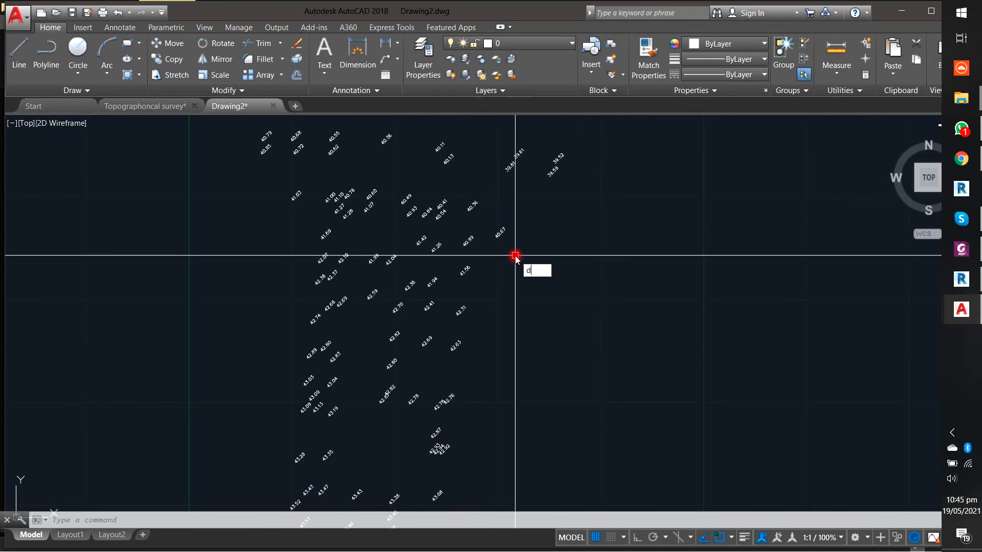
- Start the DATAEXTRACTION command and save the unsaved drawing as topo points
{"action": "type", "text": "at"}
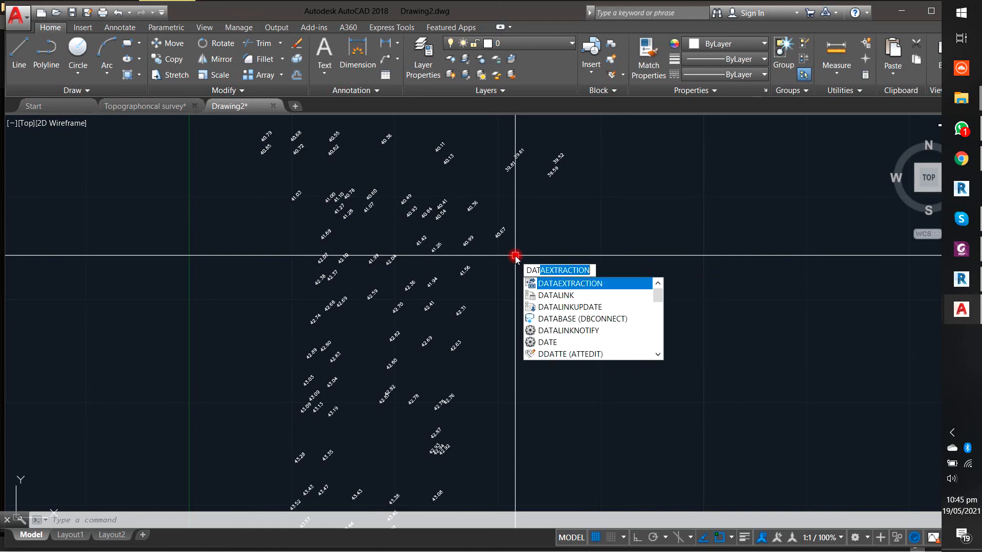
{"action": "key", "text": "Return"}
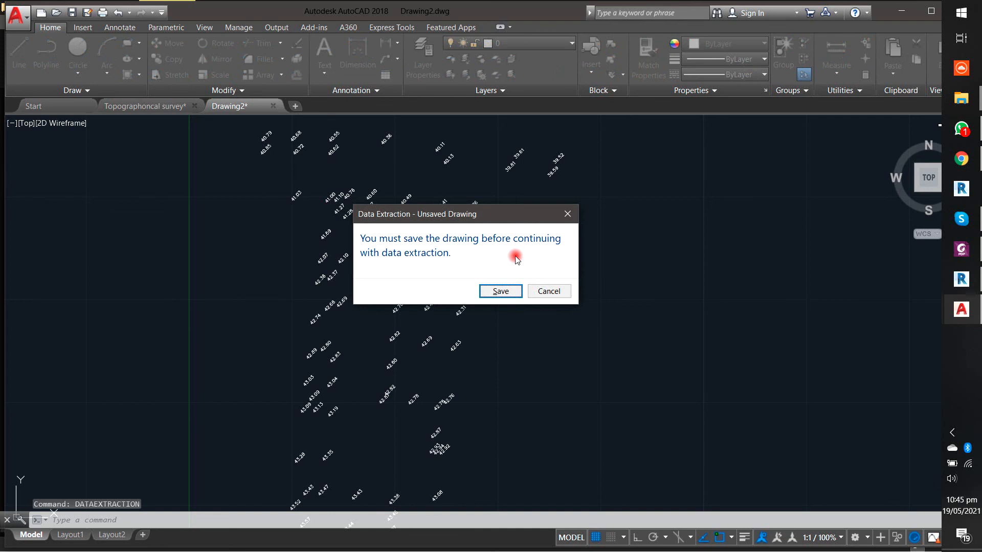
{"action": "left_click", "coordinate": [500, 291]}
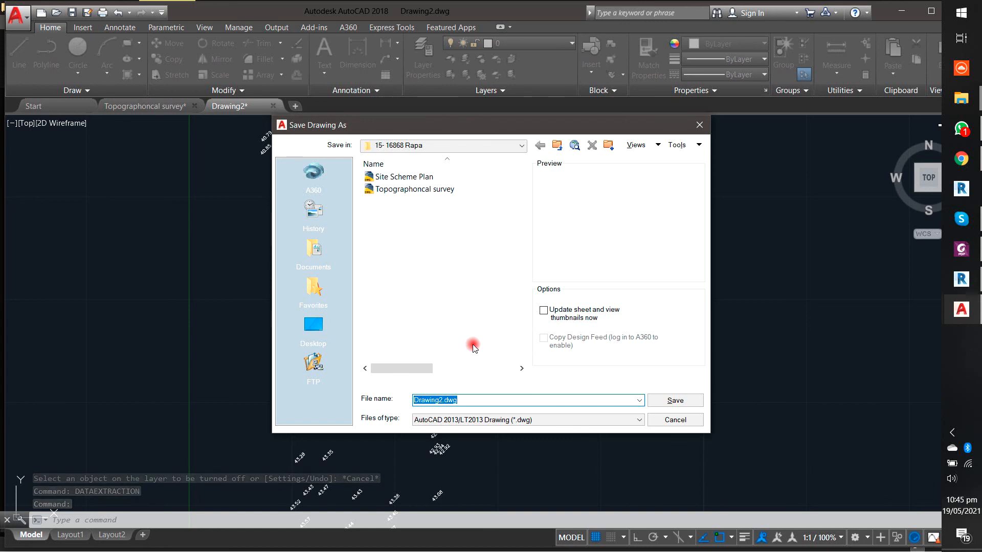
{"action": "type", "text": "topo points"}
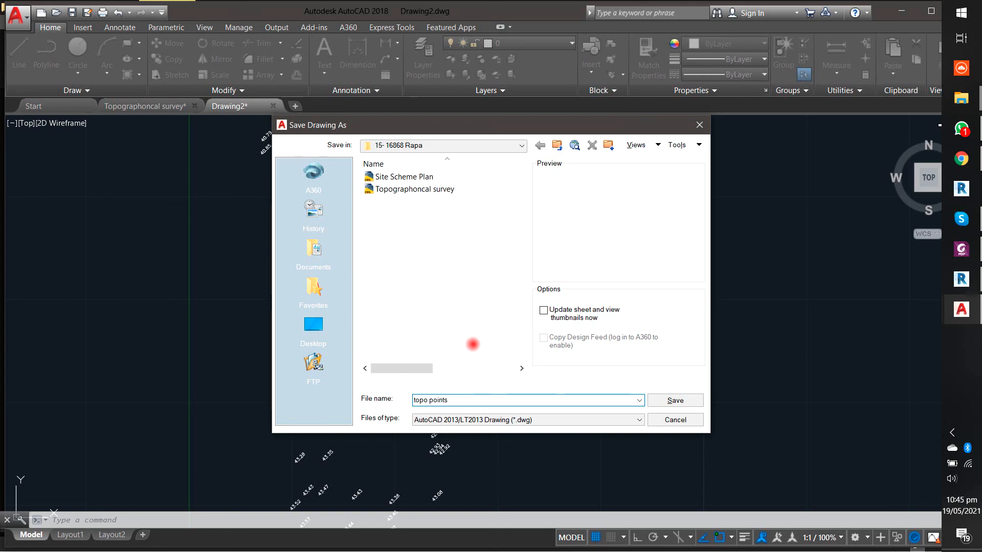
{"action": "key", "text": "Return"}
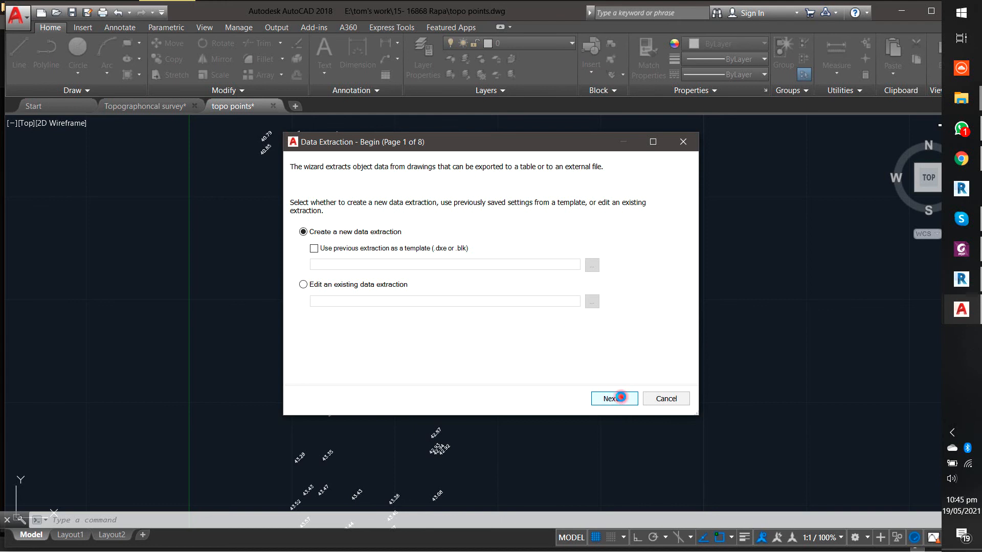
- Create a new data extraction and save it as topo points in the drawing's project folder on drive E
{"action": "left_click", "coordinate": [621, 398]}
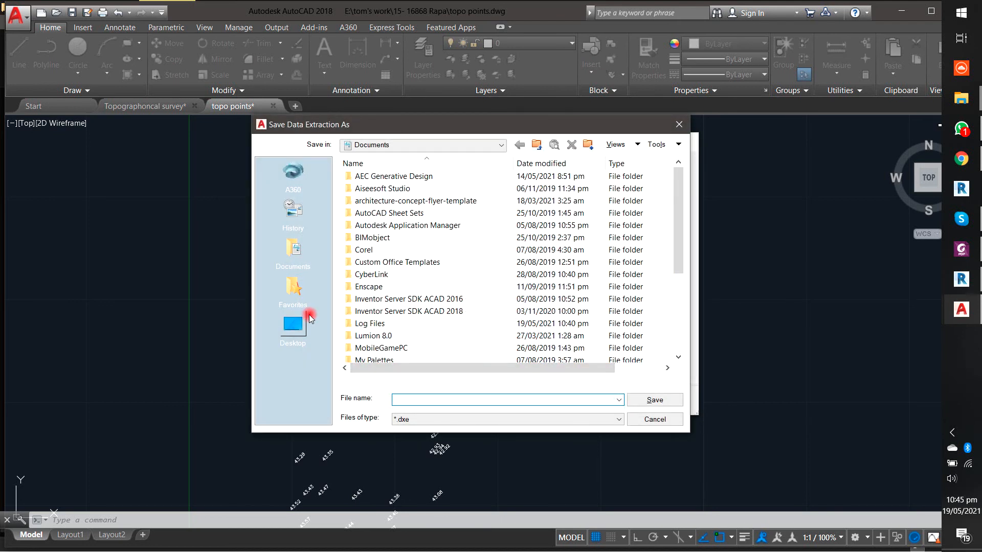
{"action": "left_click", "coordinate": [294, 324]}
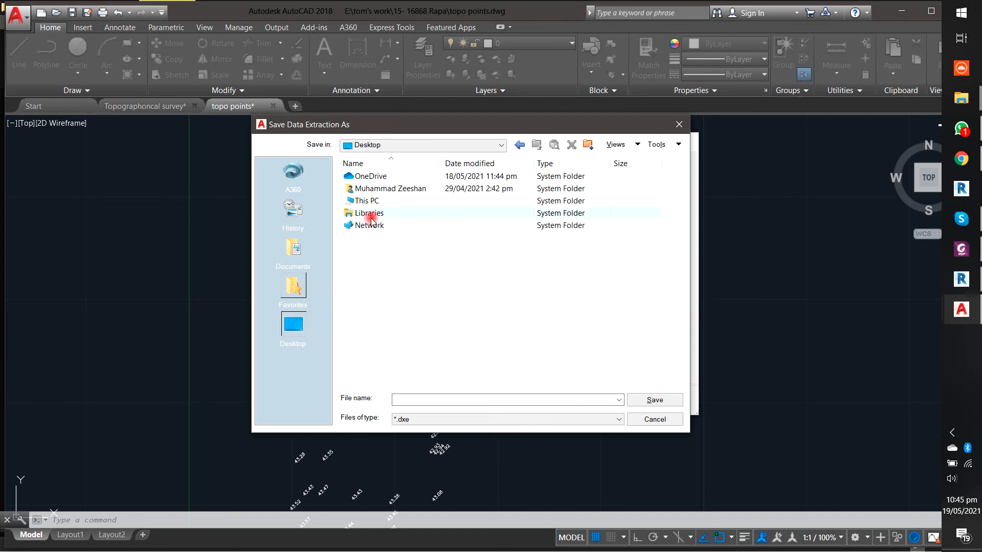
{"action": "double_click", "coordinate": [377, 203]}
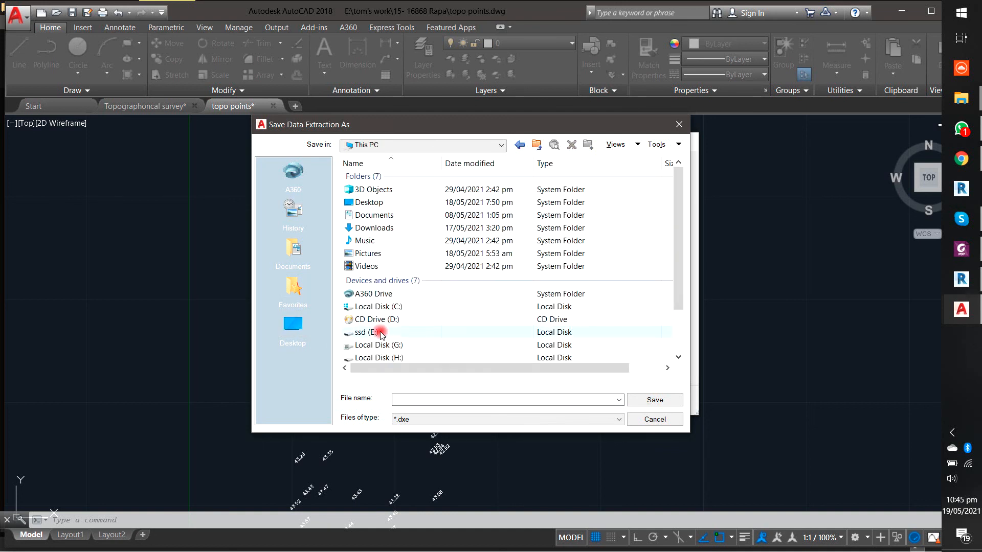
{"action": "double_click", "coordinate": [378, 334]}
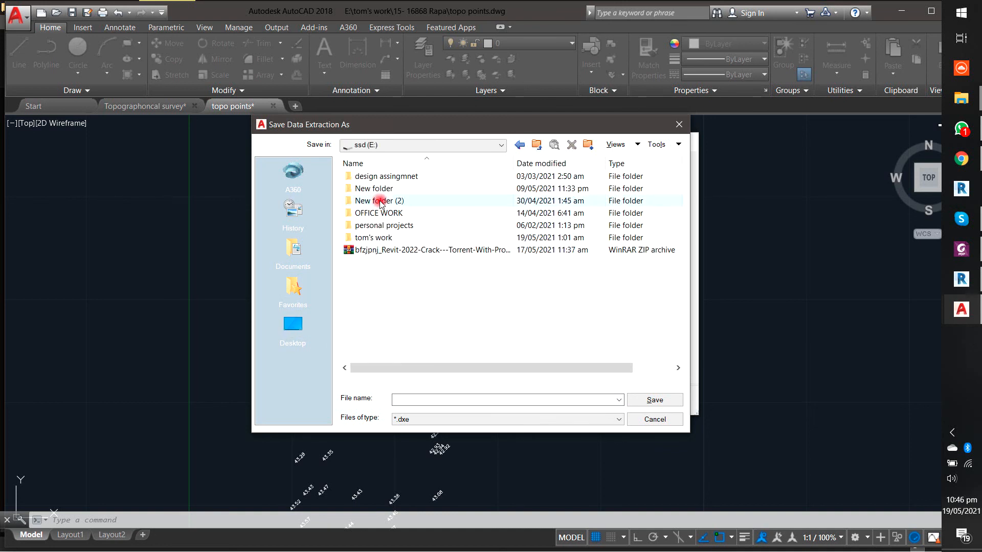
{"action": "double_click", "coordinate": [380, 238]}
{"action": "scroll", "coordinate": [382, 242], "scroll_direction": "down", "scroll_amount": 1}
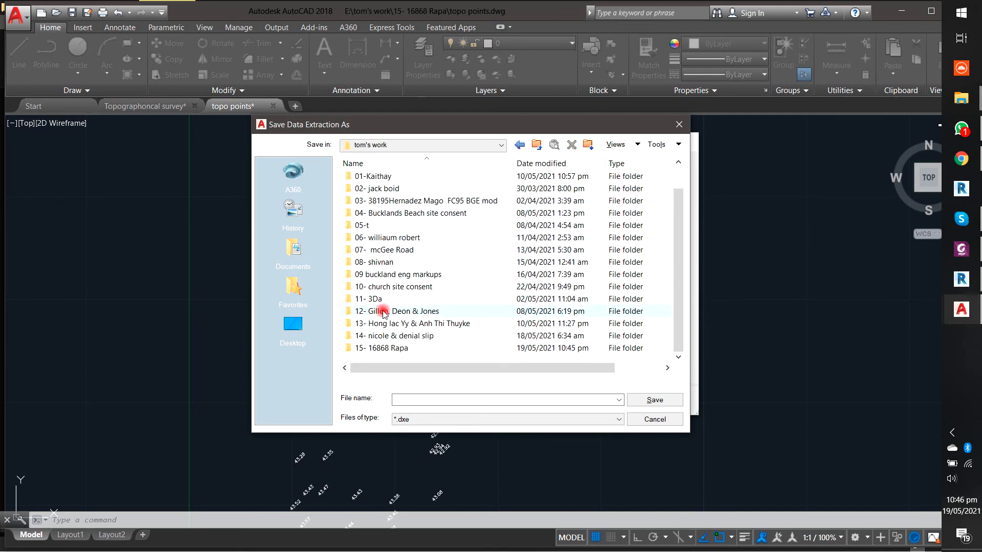
{"action": "double_click", "coordinate": [394, 350]}
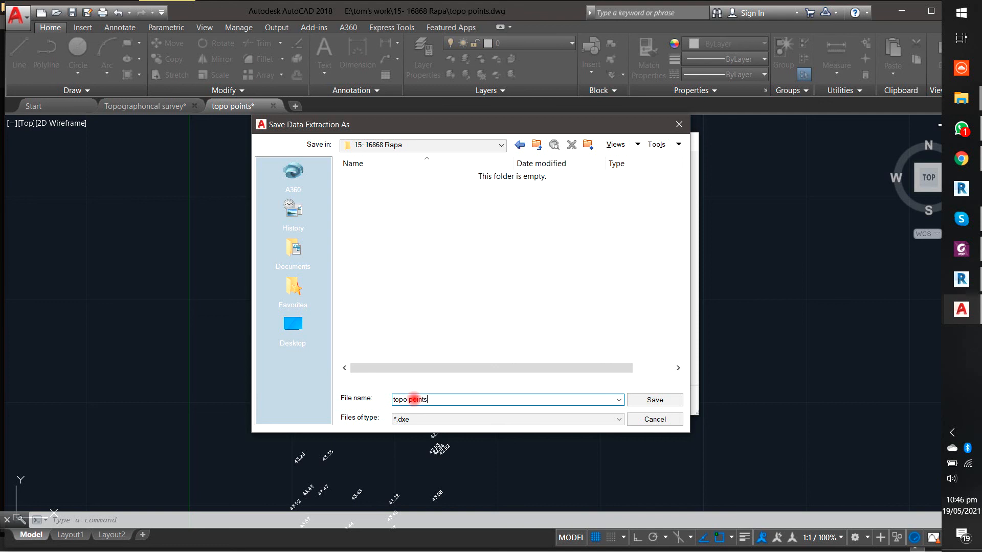
{"action": "key", "text": "Return"}
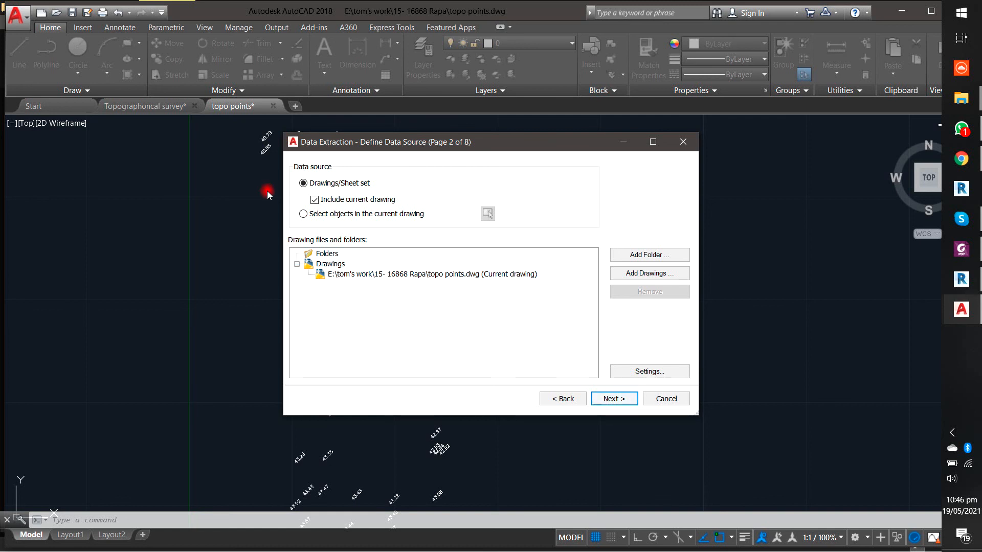
- Set the data source to selected objects in the current drawing and window-select all the spot levels
{"action": "left_click", "coordinate": [367, 219]}
{"action": "left_click", "coordinate": [487, 214]}
{"action": "scroll", "coordinate": [440, 212], "scroll_direction": "down", "scroll_amount": 6}
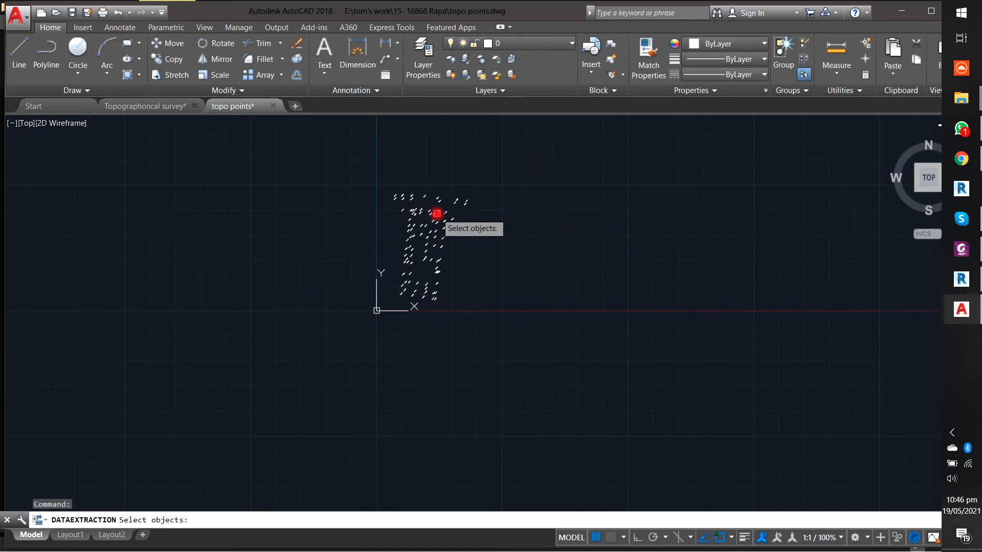
{"action": "left_click", "coordinate": [343, 164]}
{"action": "left_click", "coordinate": [562, 322]}
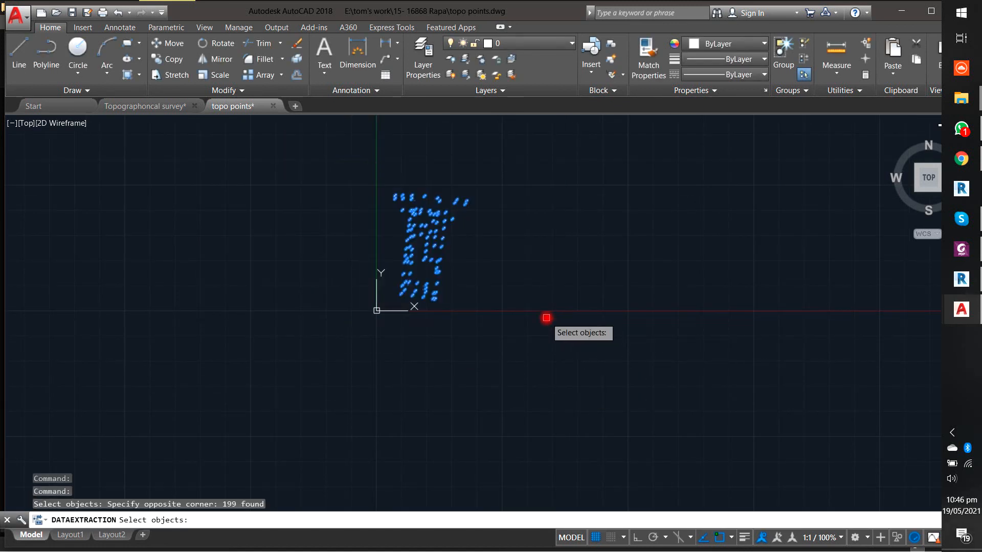
{"action": "key", "text": "Return"}
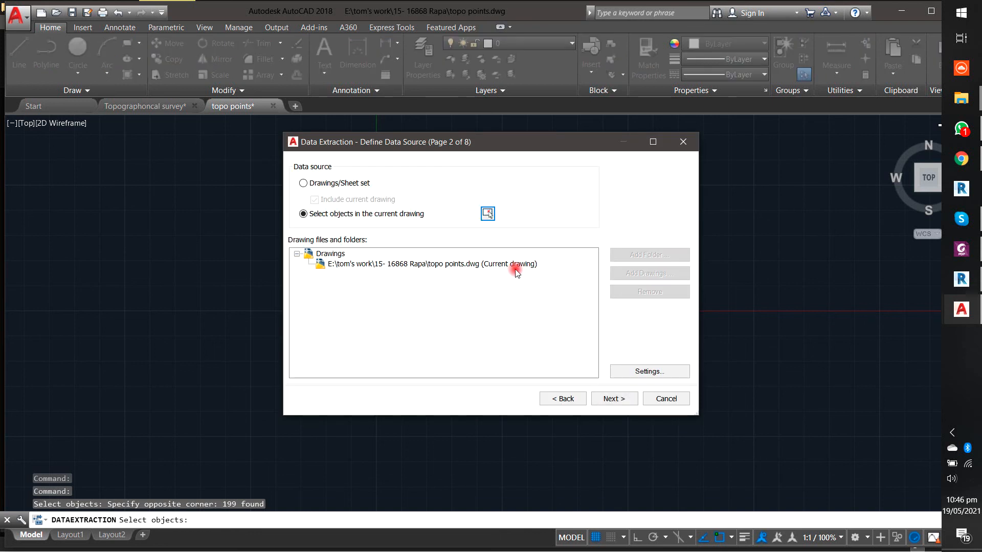
{"action": "left_click", "coordinate": [614, 400]}
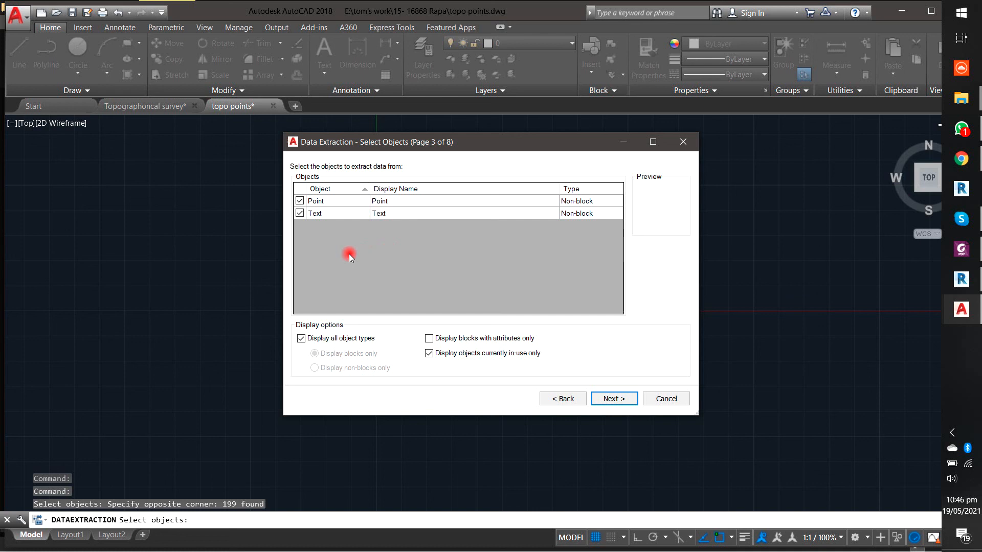
- Exclude Point objects from the extraction and filter out the General, Drawing and 3D Visualization property categories
{"action": "left_click", "coordinate": [300, 201]}
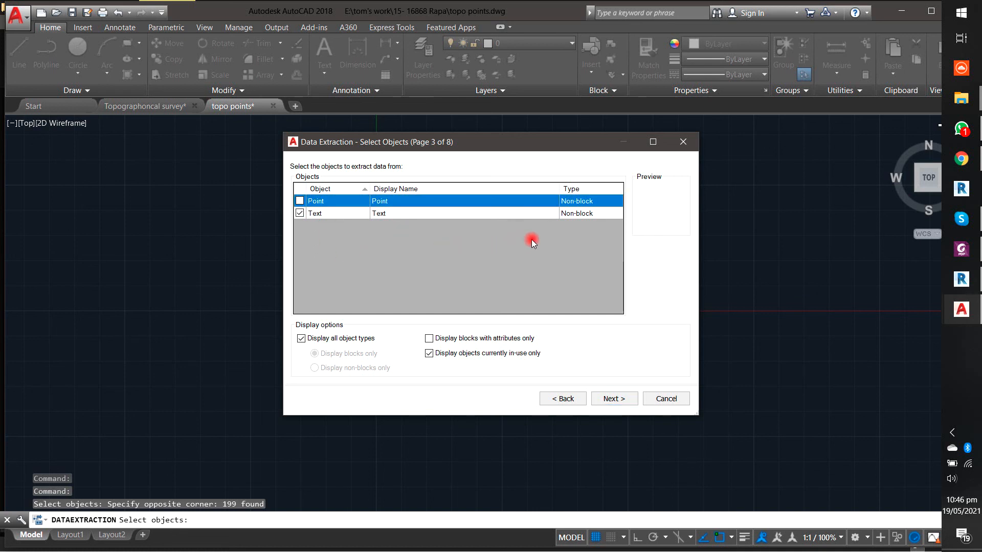
{"action": "left_click", "coordinate": [601, 402]}
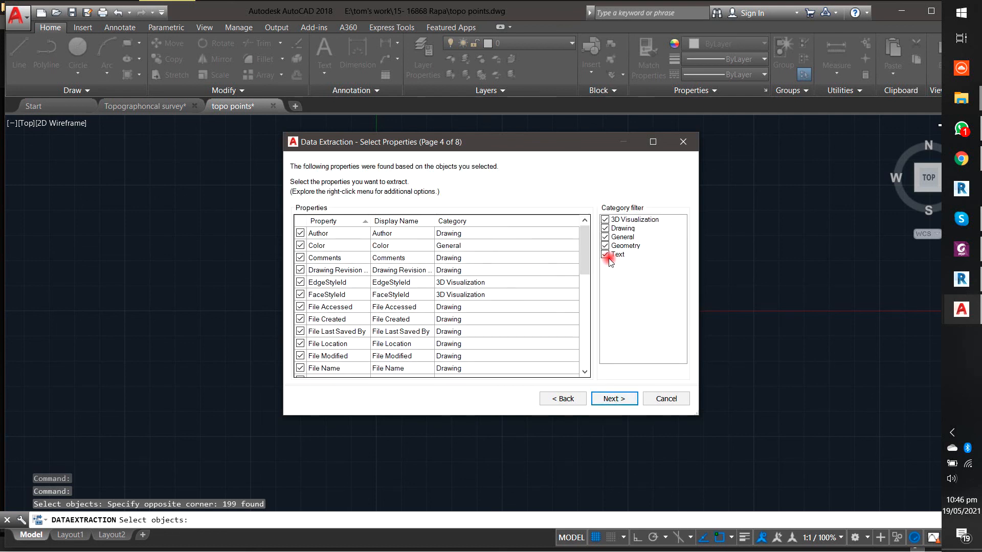
{"action": "left_click", "coordinate": [605, 236]}
{"action": "left_click", "coordinate": [605, 228]}
{"action": "left_click", "coordinate": [605, 220]}
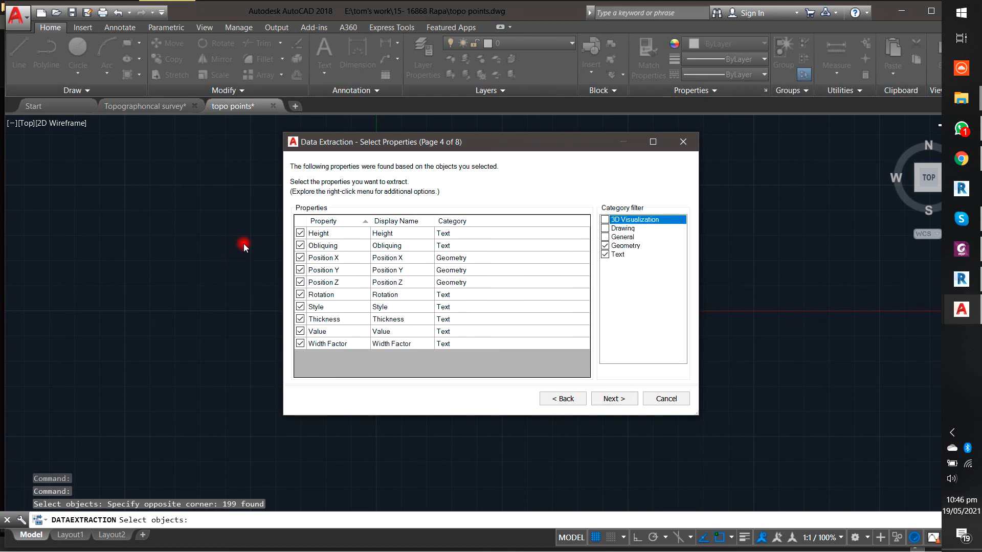
- Keep only the Position X, Position Y and Value properties for extraction and continue to refining the data
{"action": "left_click", "coordinate": [300, 233]}
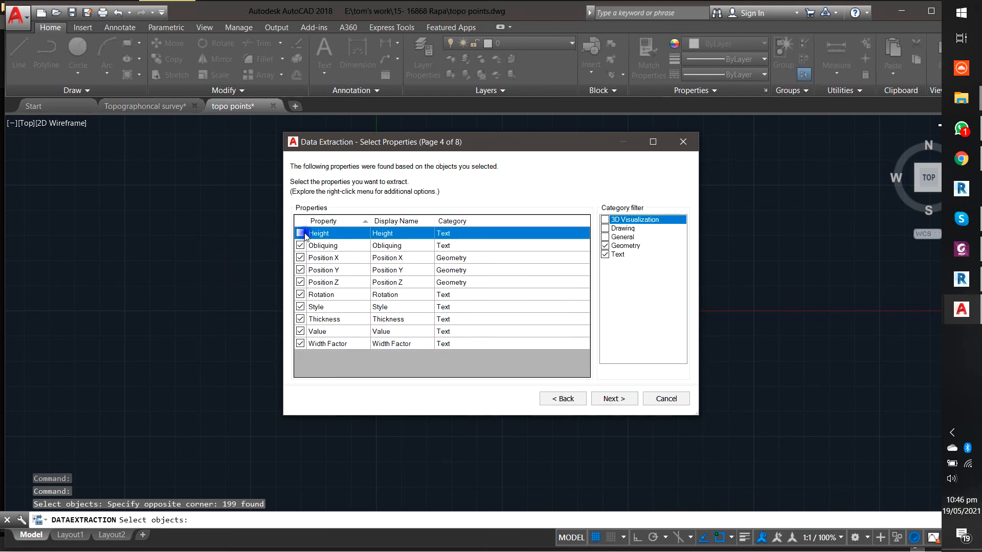
{"action": "left_click", "coordinate": [300, 246]}
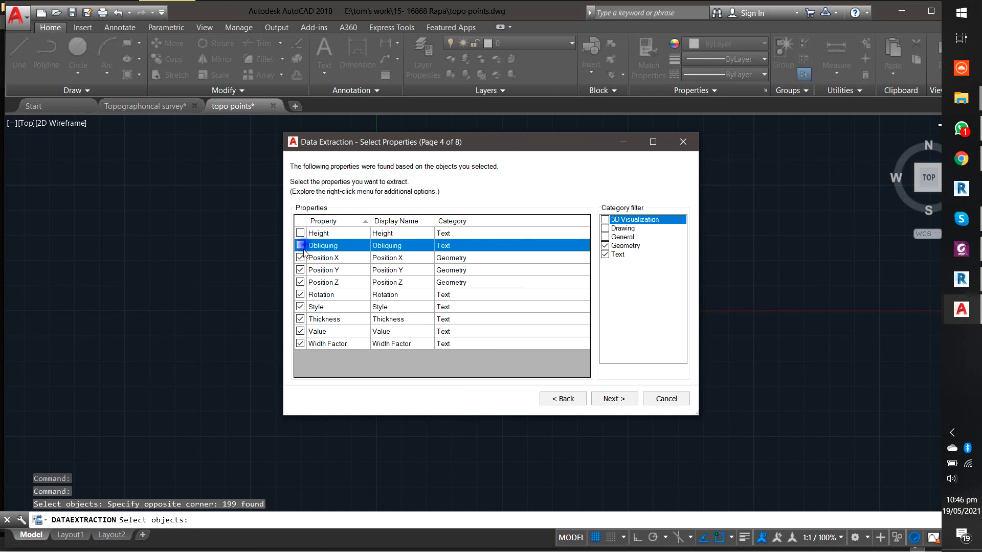
{"action": "left_click", "coordinate": [300, 283]}
{"action": "left_click", "coordinate": [300, 294]}
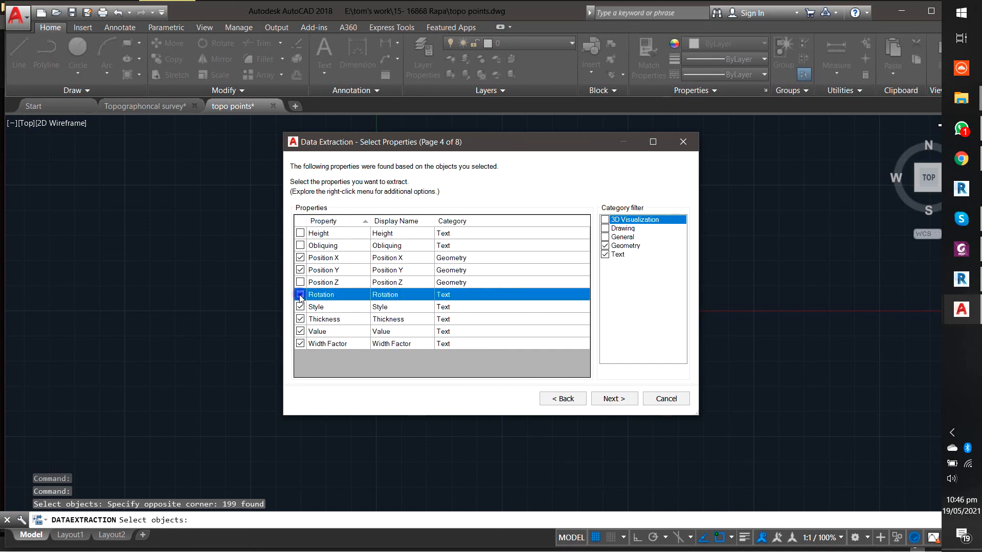
{"action": "left_click", "coordinate": [300, 307]}
{"action": "left_click", "coordinate": [301, 319]}
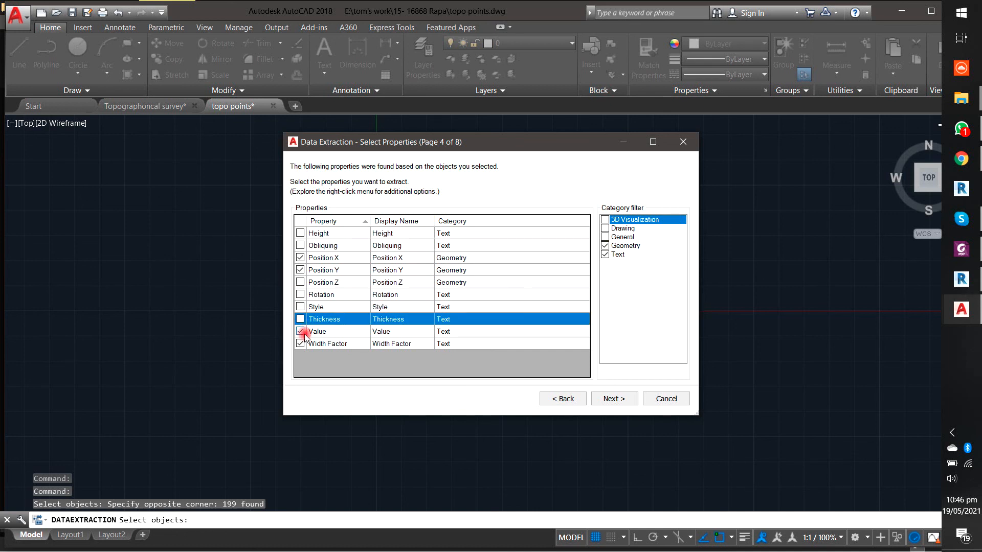
{"action": "left_click", "coordinate": [301, 331]}
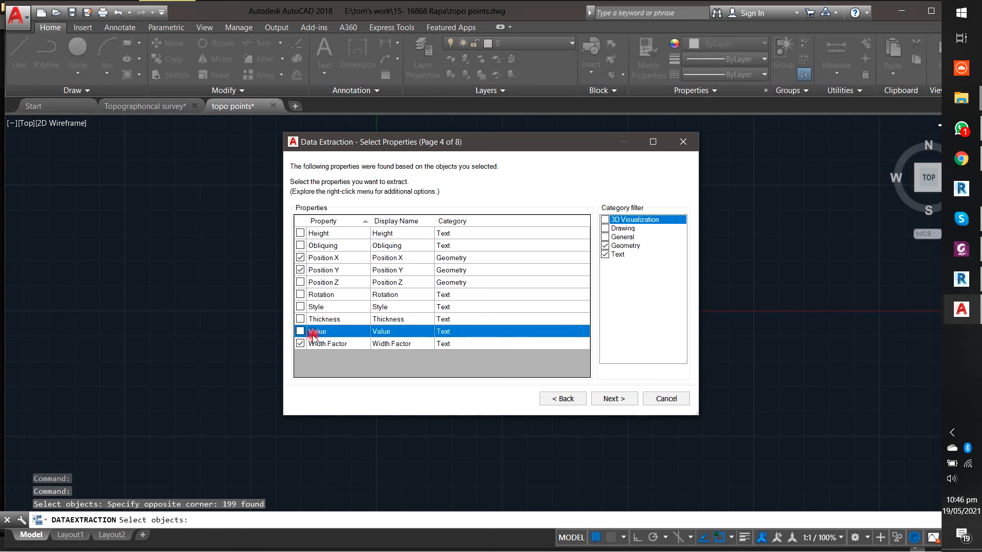
{"action": "left_click", "coordinate": [301, 343]}
{"action": "left_click", "coordinate": [301, 331]}
{"action": "left_click", "coordinate": [614, 399]}
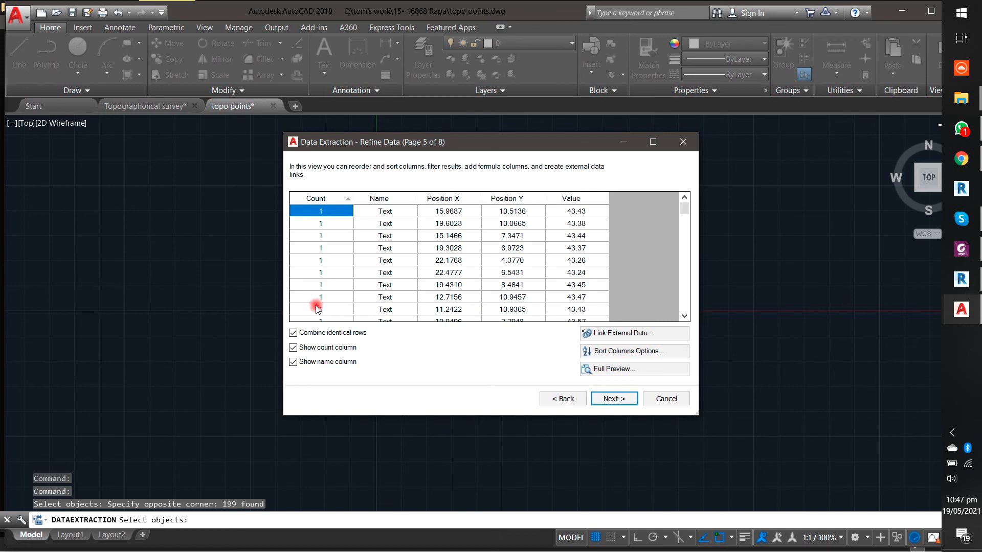
- Hide the count and name columns in the extracted data and turn off combining identical rows
{"action": "left_click", "coordinate": [293, 348]}
{"action": "left_click", "coordinate": [293, 362]}
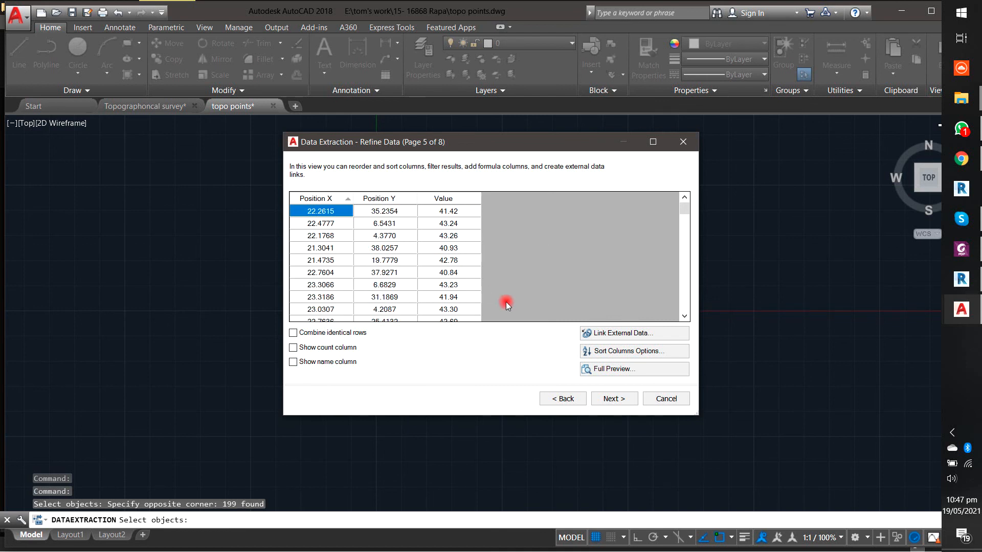
- Output the extracted data to an external file, topo points.csv, in the 15- 16868 Rapa folder on the E: drive
{"action": "left_click", "coordinate": [626, 399]}
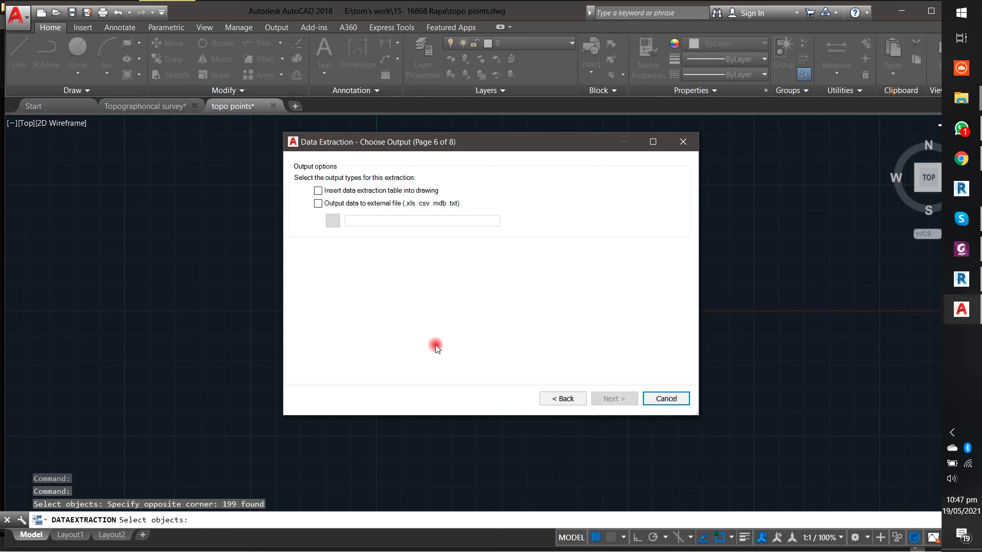
{"action": "left_click", "coordinate": [404, 205]}
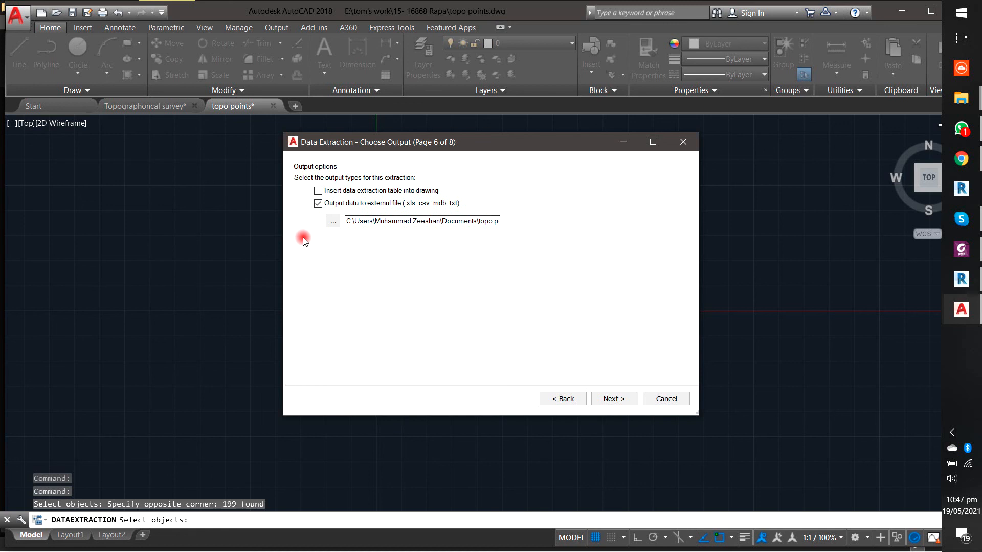
{"action": "left_click", "coordinate": [332, 221]}
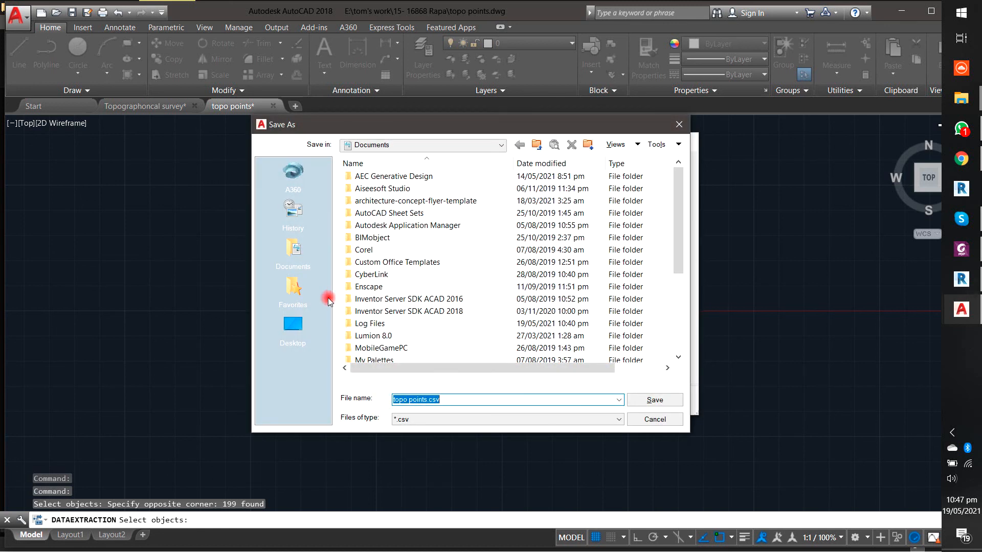
{"action": "left_click", "coordinate": [287, 334]}
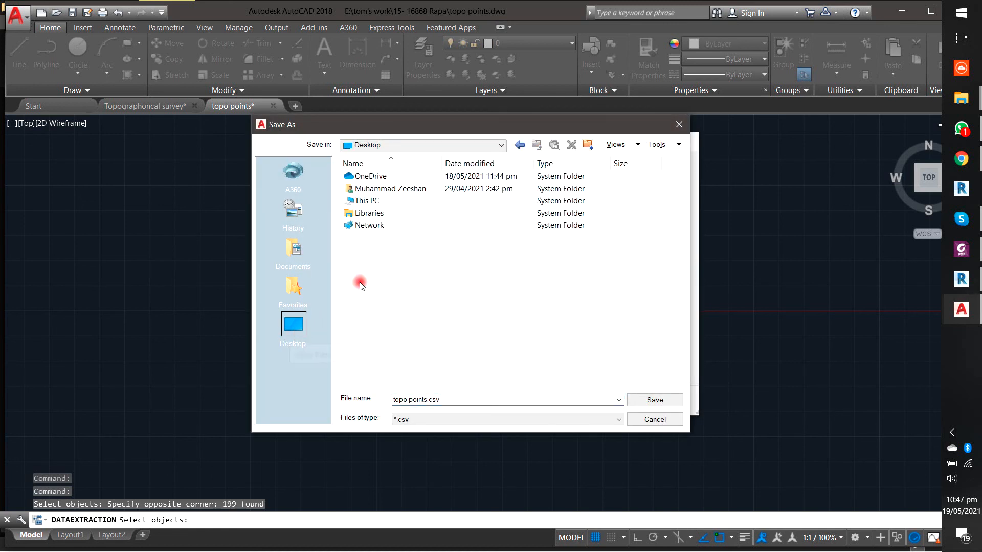
{"action": "double_click", "coordinate": [393, 202]}
{"action": "scroll", "coordinate": [387, 287], "scroll_direction": "down", "scroll_amount": 1}
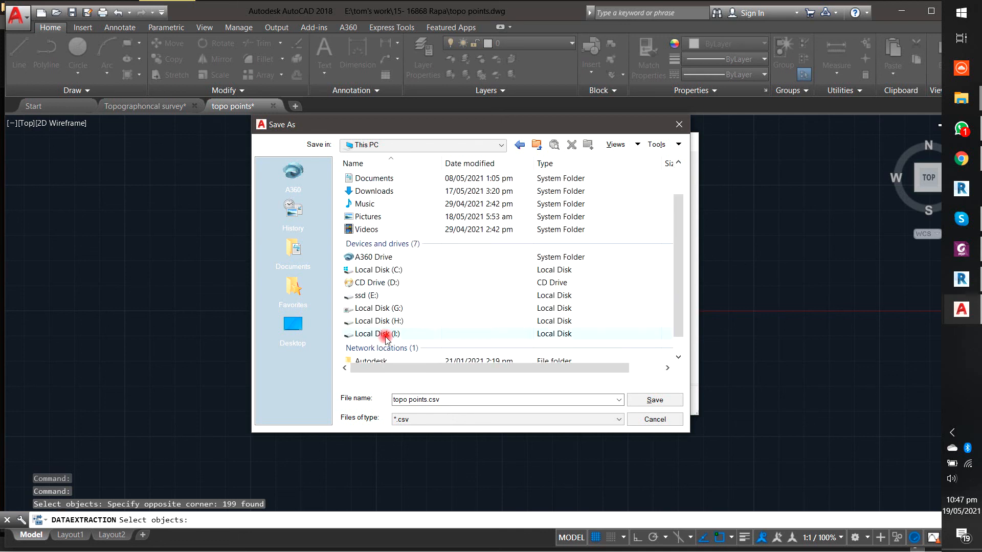
{"action": "double_click", "coordinate": [384, 296]}
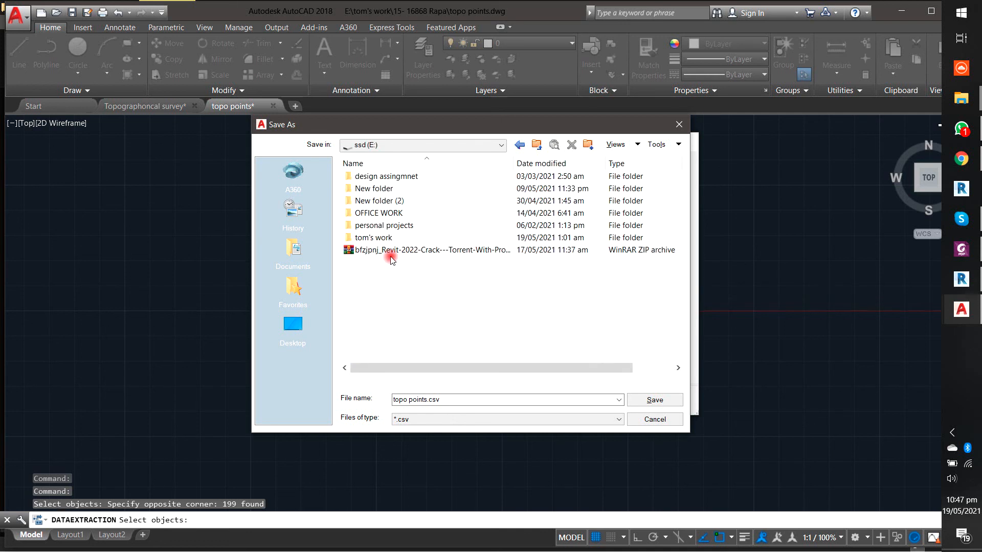
{"action": "double_click", "coordinate": [387, 239]}
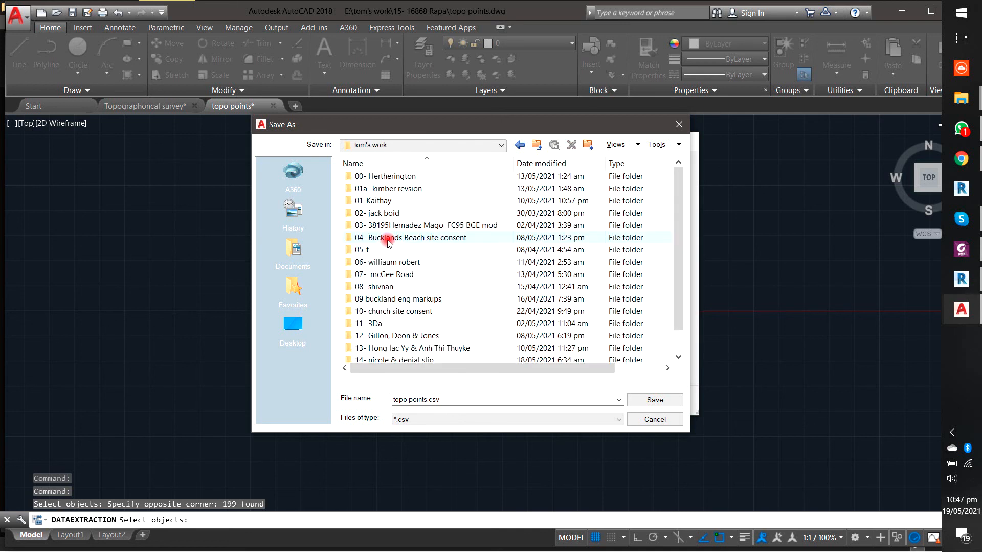
{"action": "scroll", "coordinate": [379, 302], "scroll_direction": "down", "scroll_amount": 1}
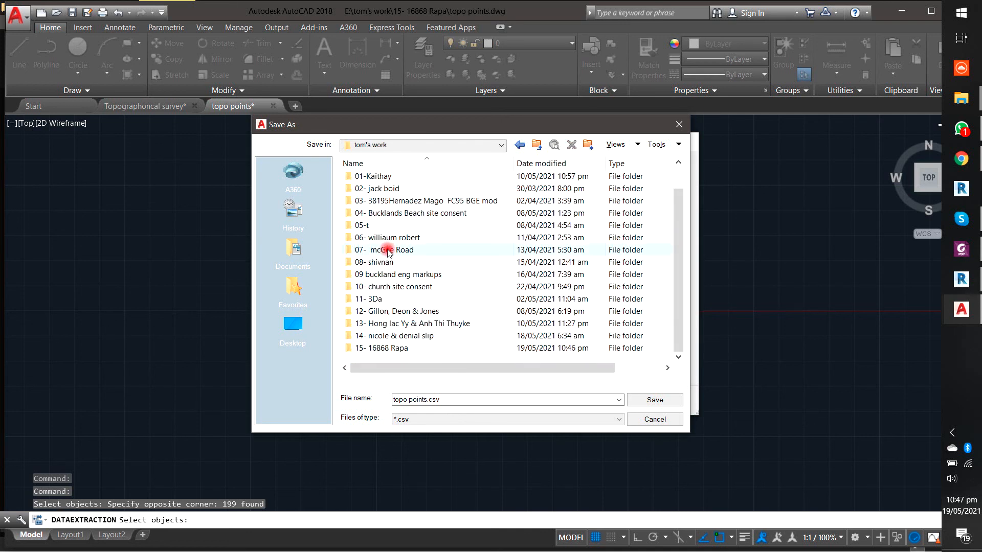
{"action": "double_click", "coordinate": [407, 353]}
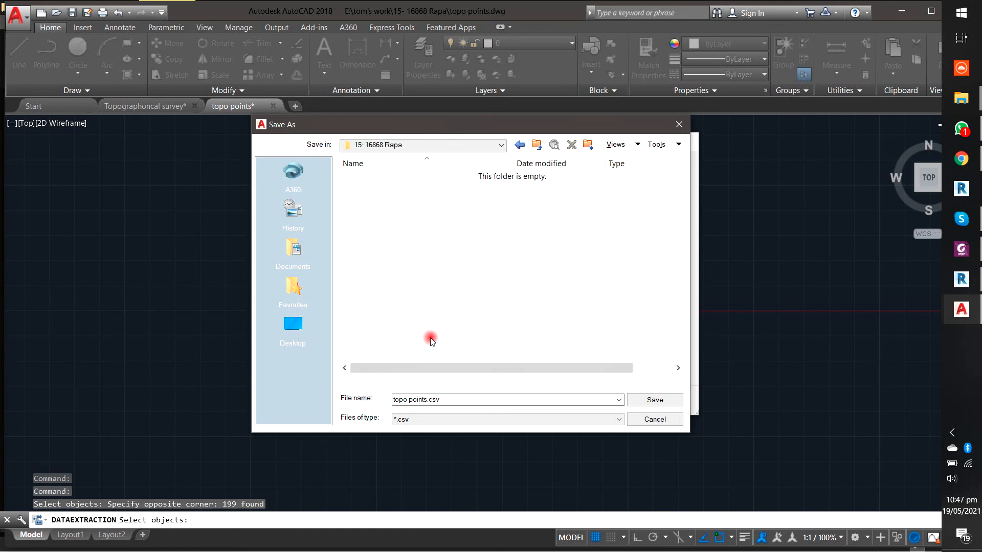
{"action": "left_click", "coordinate": [657, 402]}
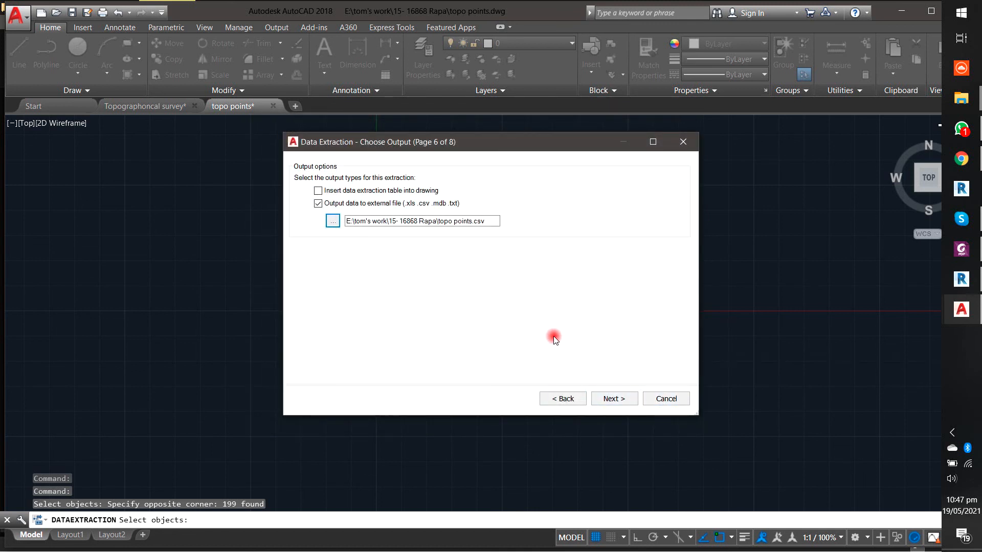
- Finish the data extraction and return to the topo points drawing
{"action": "left_click", "coordinate": [613, 399]}
{"action": "left_click", "coordinate": [612, 400]}
{"action": "mouse_move", "coordinate": [509, 359]}
{"action": "middle_mouse_down"}
{"action": "mouse_move", "coordinate": [507, 401]}
{"action": "mouse_move", "coordinate": [474, 423]}
{"action": "middle_mouse_up"}
{"action": "scroll", "coordinate": [452, 357], "scroll_direction": "up", "scroll_amount": 2}
{"action": "key", "text": "Escape"}
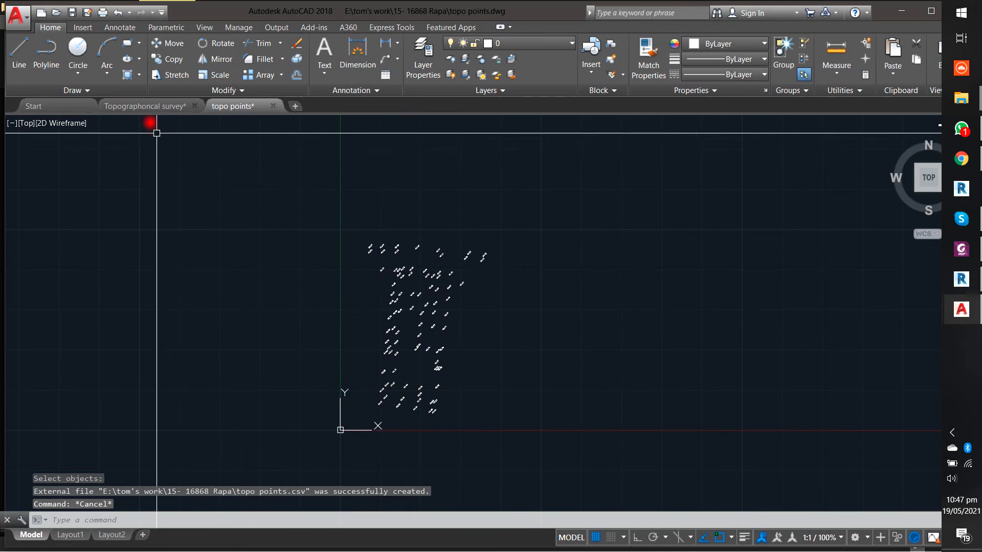
- Switch to the Topographoncal survey drawing, turn all layers back on and view the Kokiri Street area
{"action": "left_click", "coordinate": [141, 107]}
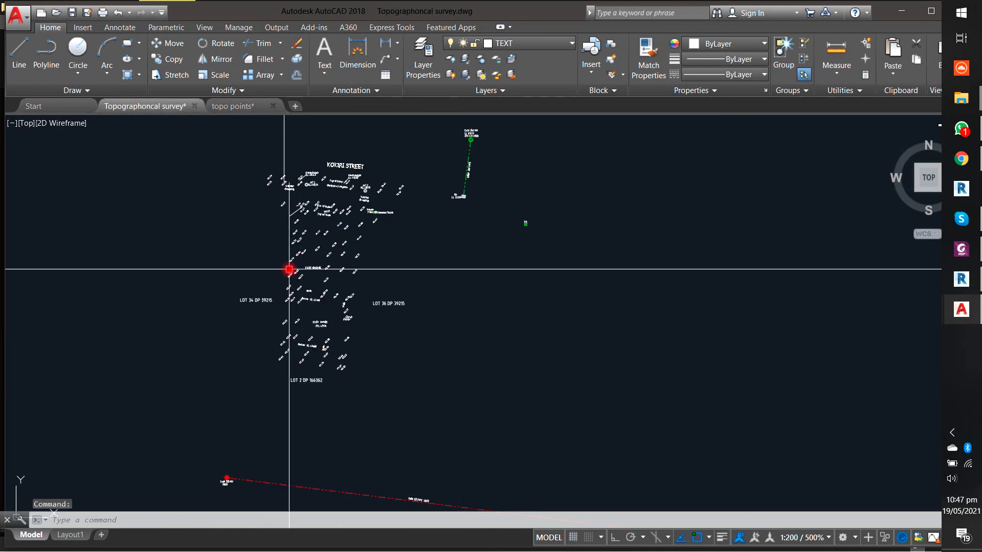
{"action": "left_click", "coordinate": [450, 75]}
{"action": "mouse_move", "coordinate": [483, 265]}
{"action": "middle_mouse_down"}
{"action": "mouse_move", "coordinate": [512, 368]}
{"action": "mouse_move", "coordinate": [513, 335]}
{"action": "middle_mouse_up"}
{"action": "scroll", "coordinate": [495, 205], "scroll_direction": "up", "scroll_amount": 10}
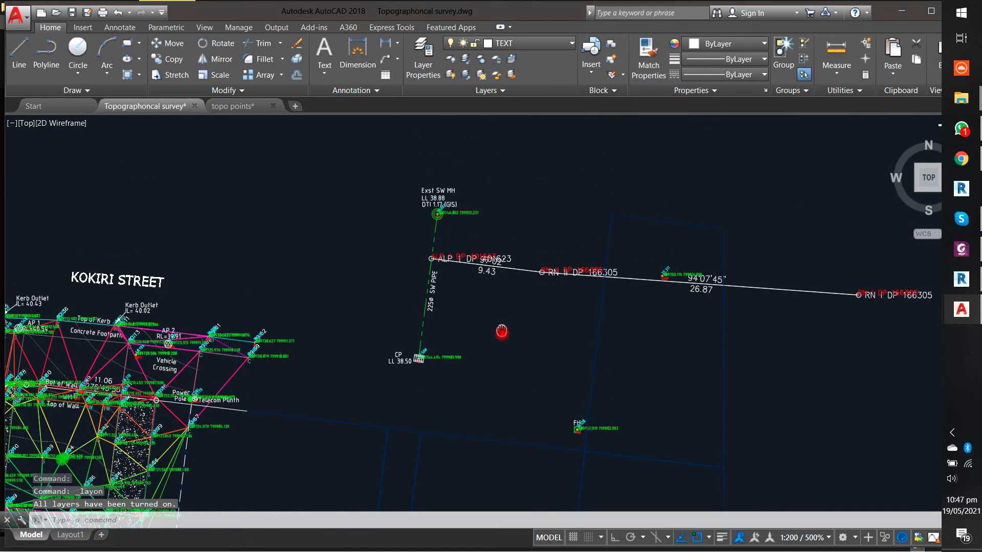
{"action": "scroll", "coordinate": [220, 316], "scroll_direction": "down", "scroll_amount": 2}
{"action": "middle_click_drag", "start_coordinate": [220, 316], "coordinate": [324, 261]}
{"action": "scroll", "coordinate": [324, 265], "scroll_direction": "down", "scroll_amount": 2}
{"action": "mouse_move", "coordinate": [293, 358]}
{"action": "middle_mouse_down"}
{"action": "mouse_move", "coordinate": [382, 124]}
{"action": "mouse_move", "coordinate": [434, 324]}
{"action": "middle_mouse_up"}
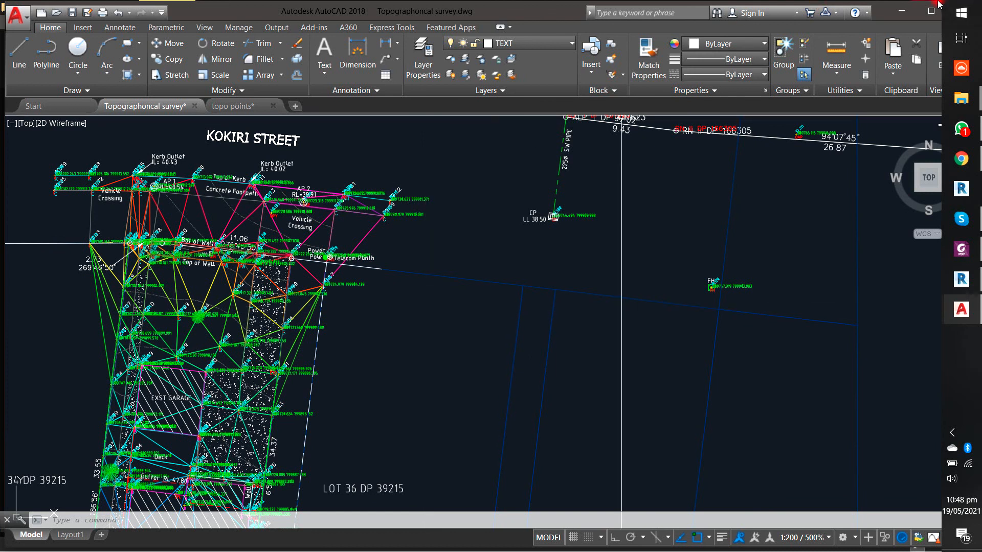
- Switch to File Explorer and open the topo points CSV from the 15- 16868 Rapa folder in Excel
{"action": "left_click", "coordinate": [905, 13]}
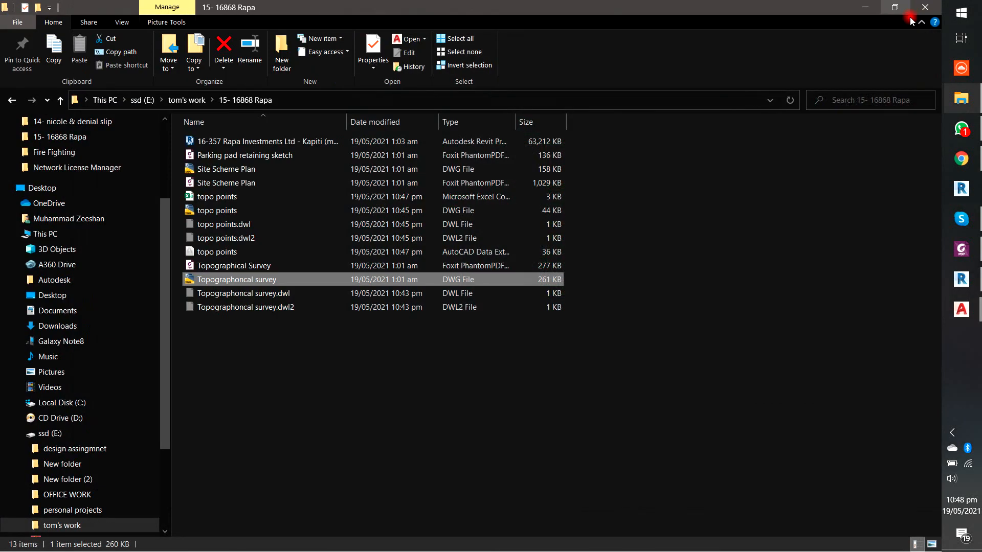
{"action": "left_click", "coordinate": [961, 287]}
{"action": "mouse_move", "coordinate": [961, 100]}
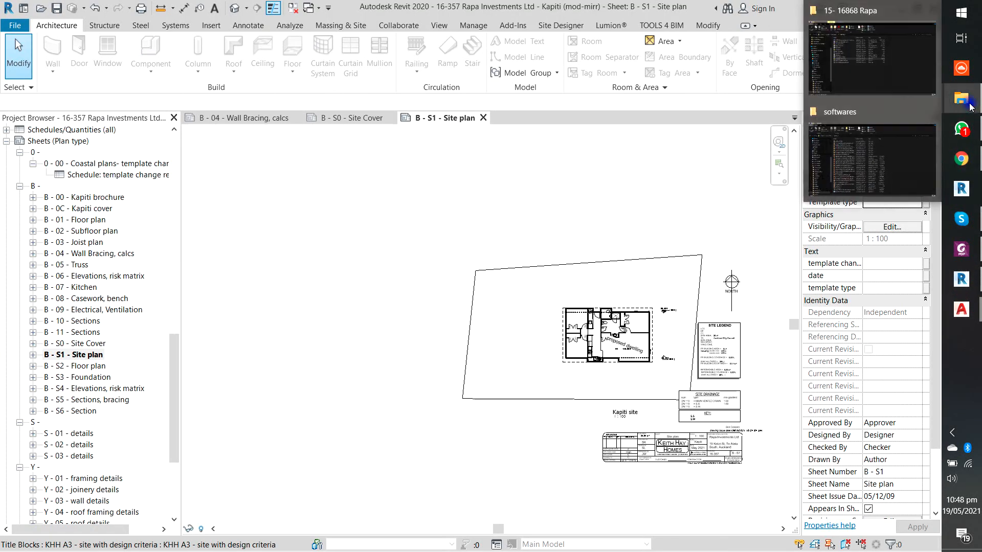
{"action": "left_click", "coordinate": [895, 69]}
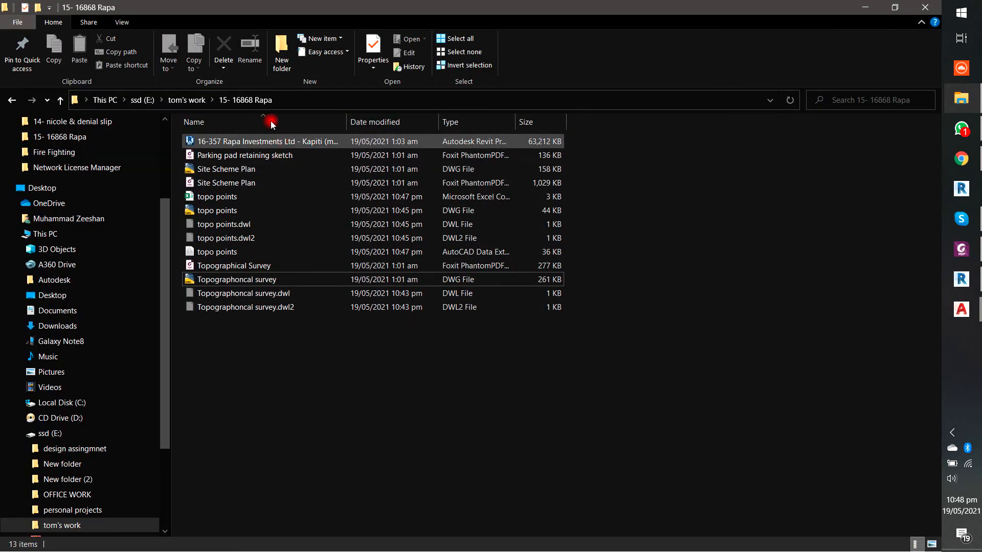
{"action": "double_click", "coordinate": [257, 199]}
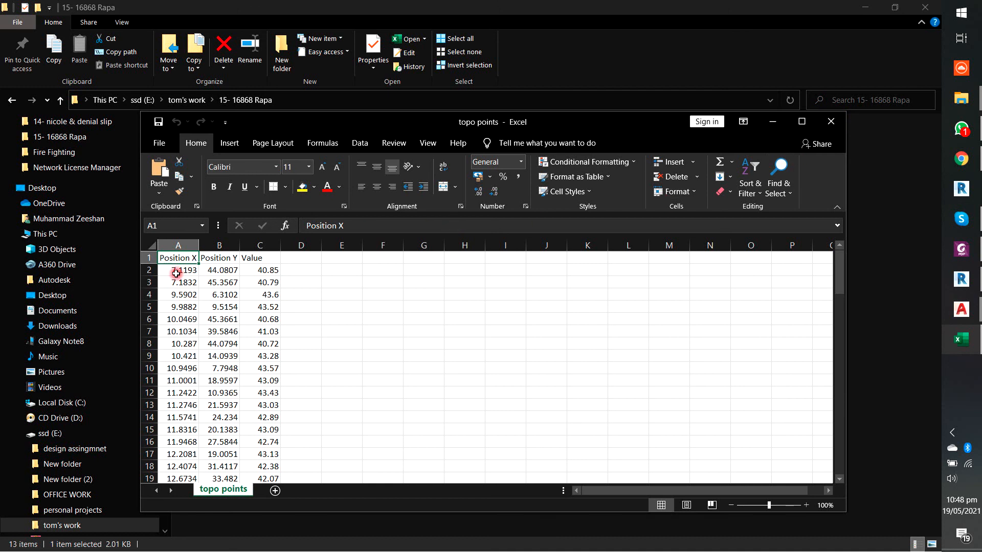
- Delete the header row containing Position X, Position Y and Value
{"action": "left_click", "coordinate": [150, 258]}
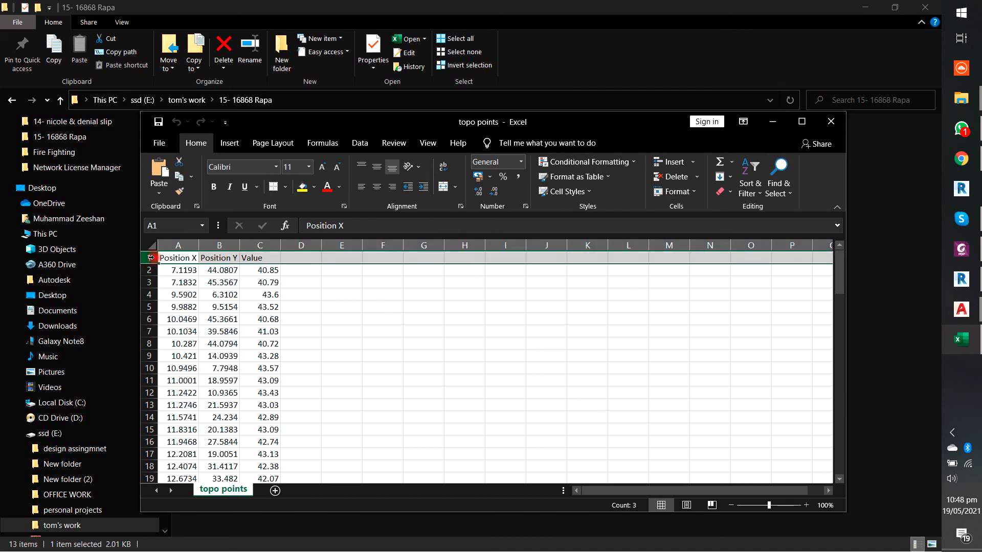
{"action": "right_click", "coordinate": [150, 258]}
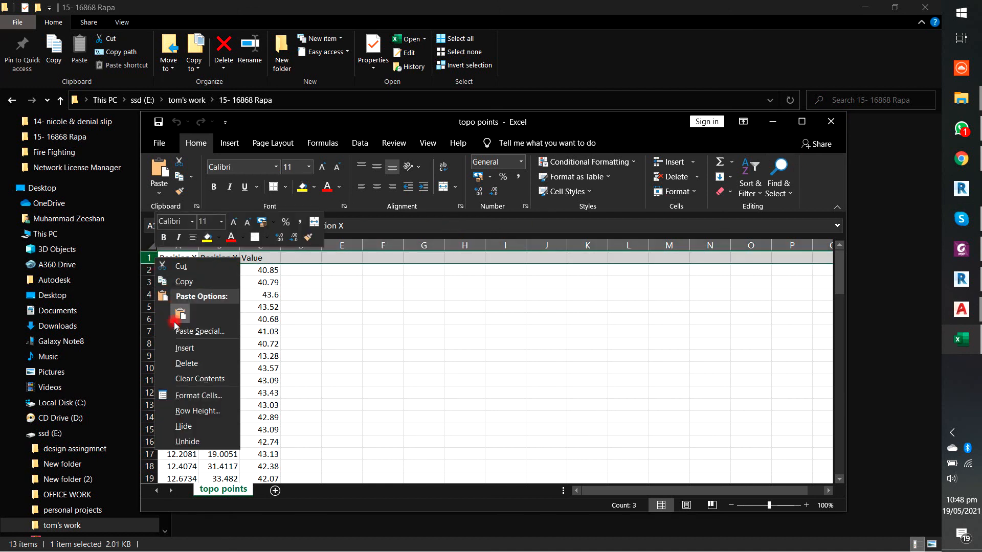
{"action": "left_click", "coordinate": [193, 362]}
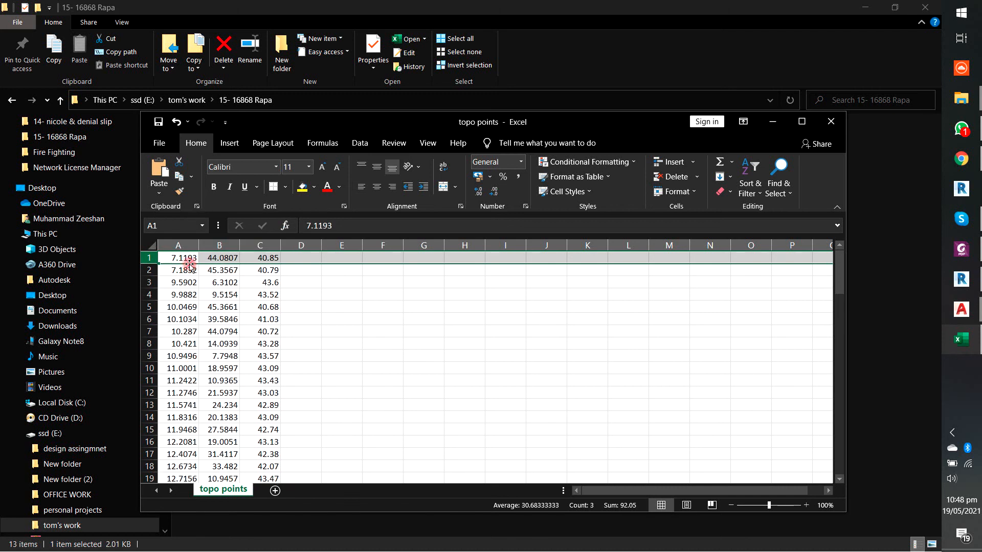
- Look through the X, Y and level values down the whole list of points
{"action": "scroll", "coordinate": [267, 276], "scroll_direction": "down", "scroll_amount": 4}
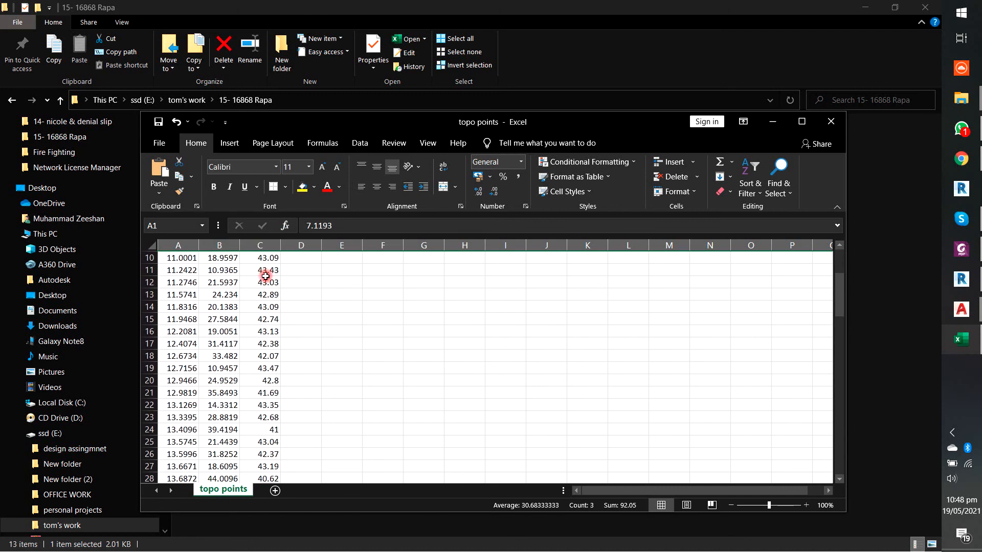
{"action": "scroll", "coordinate": [266, 276], "scroll_direction": "down", "scroll_amount": 4}
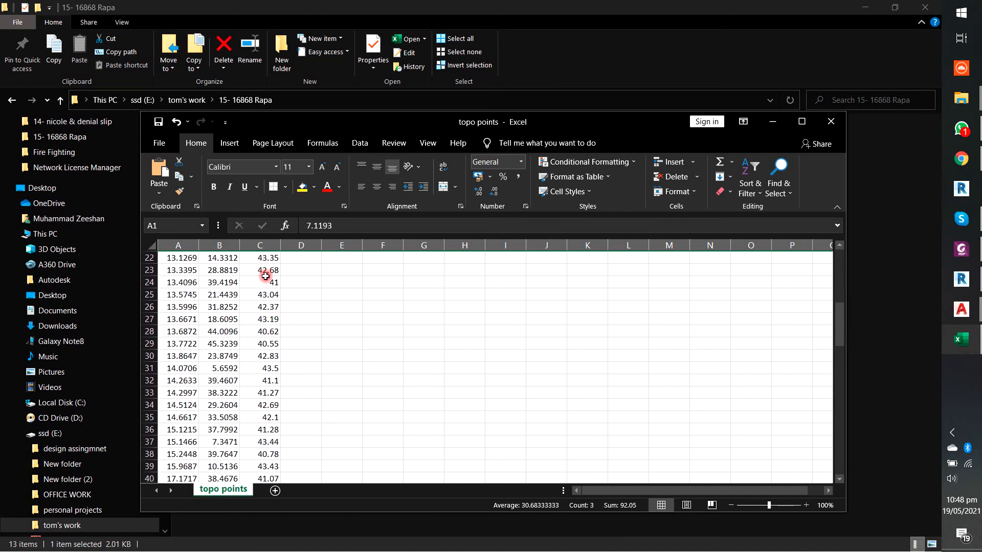
{"action": "scroll", "coordinate": [266, 276], "scroll_direction": "down", "scroll_amount": 4}
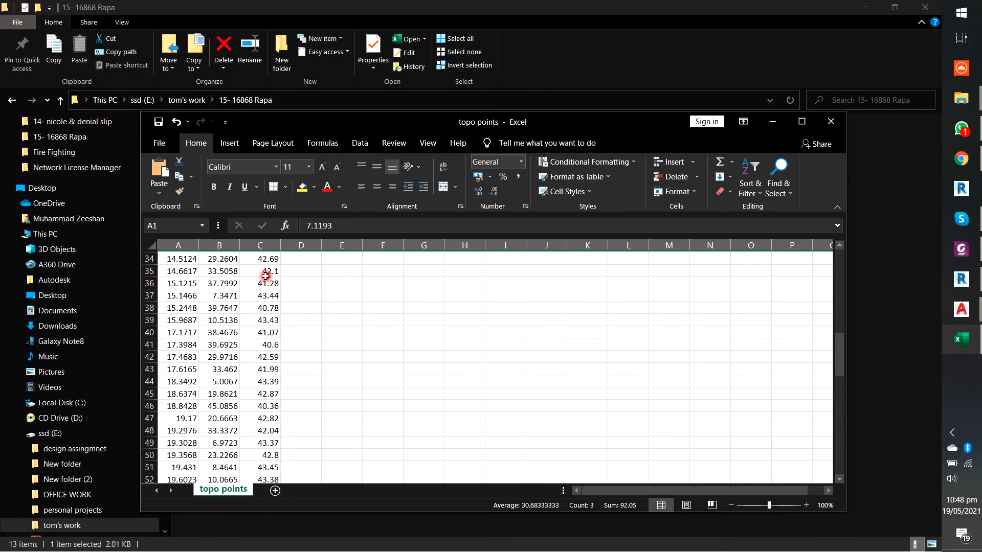
{"action": "scroll", "coordinate": [266, 276], "scroll_direction": "down", "scroll_amount": 2}
{"action": "scroll", "coordinate": [265, 276], "scroll_direction": "down", "scroll_amount": 5}
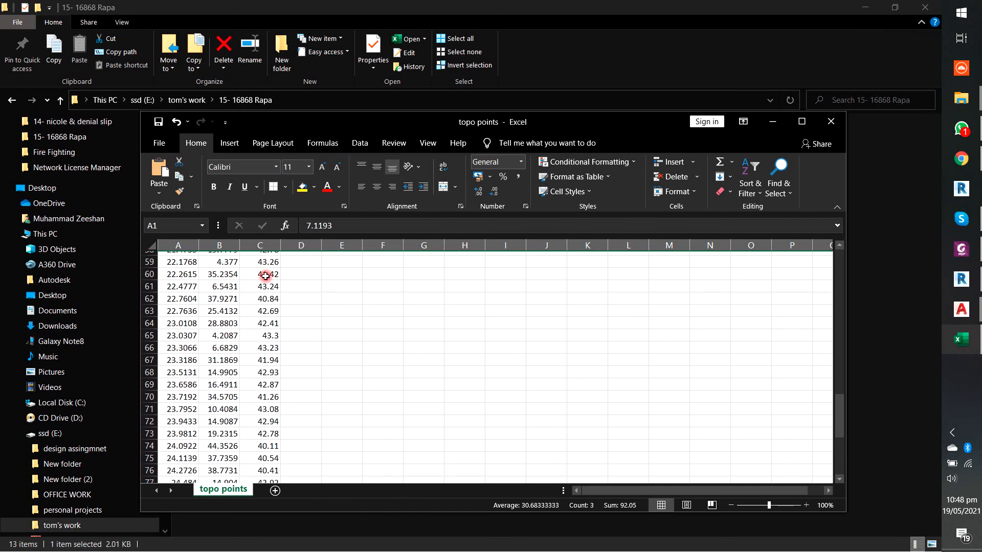
{"action": "scroll", "coordinate": [265, 276], "scroll_direction": "down", "scroll_amount": 6}
{"action": "scroll", "coordinate": [266, 277], "scroll_direction": "up", "scroll_amount": 20}
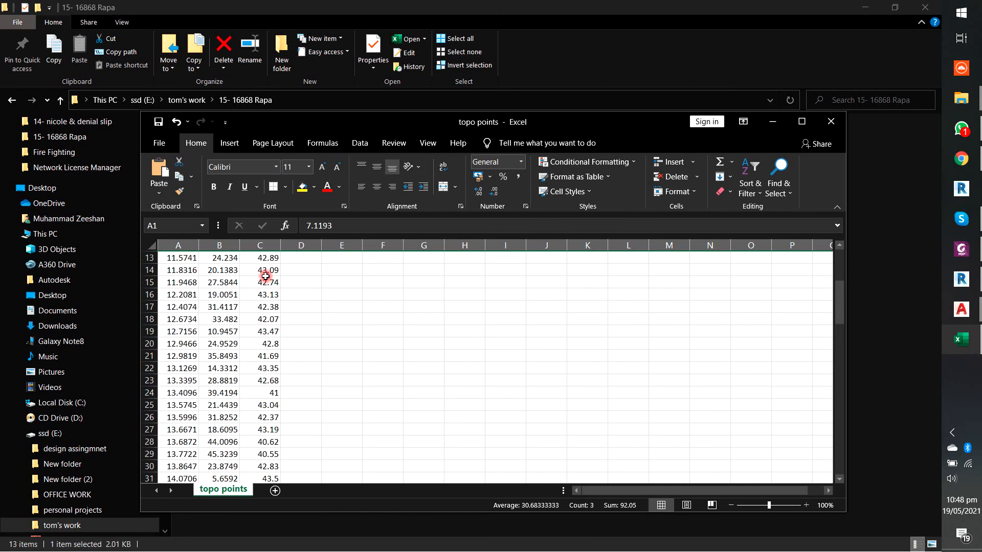
{"action": "scroll", "coordinate": [266, 276], "scroll_direction": "up", "scroll_amount": 4}
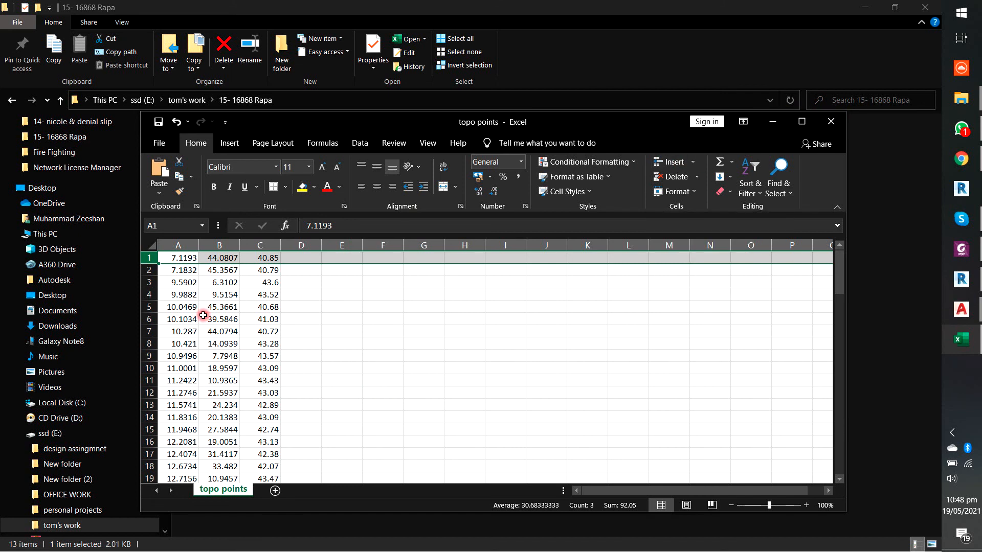
- Save the topo points CSV and close it
{"action": "left_click", "coordinate": [159, 143]}
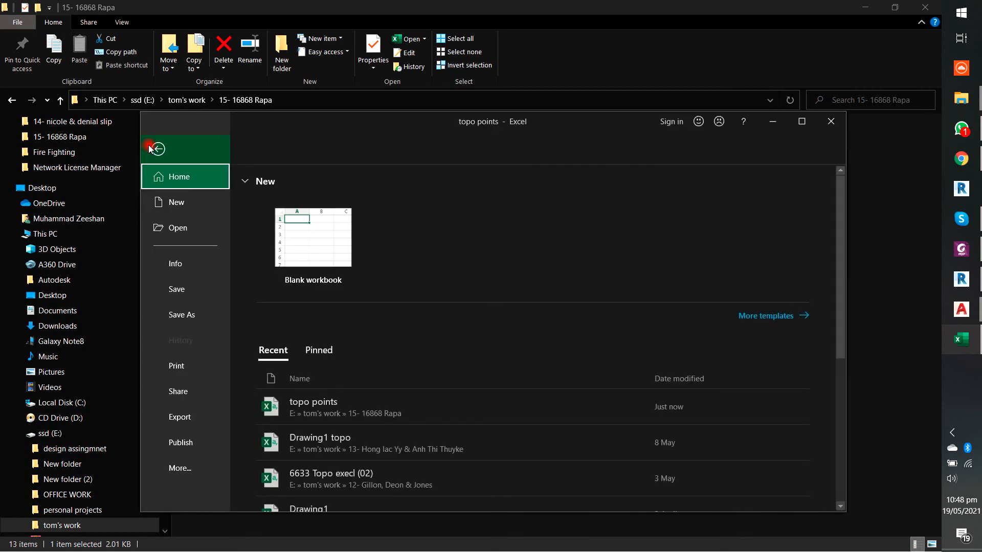
{"action": "left_click", "coordinate": [188, 285]}
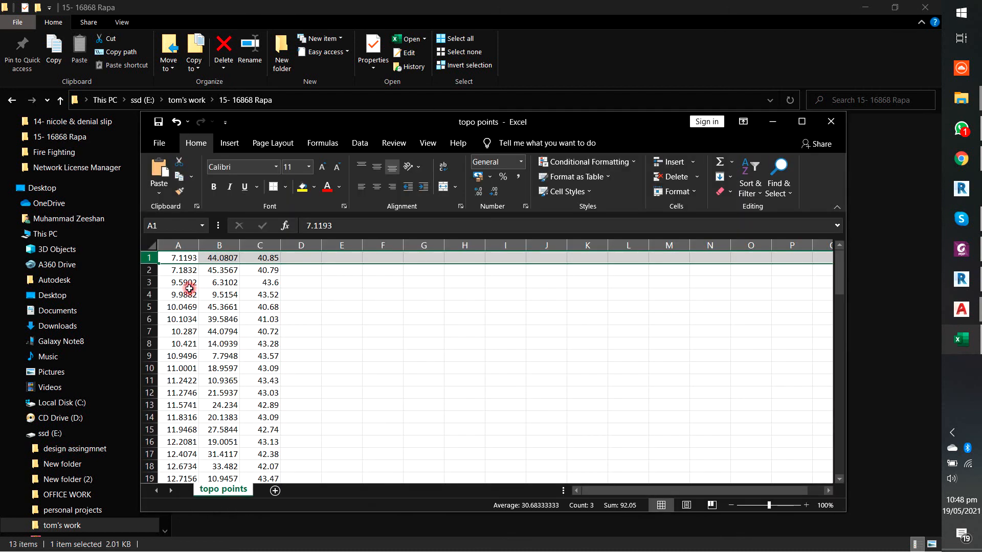
{"action": "left_click", "coordinate": [837, 123]}
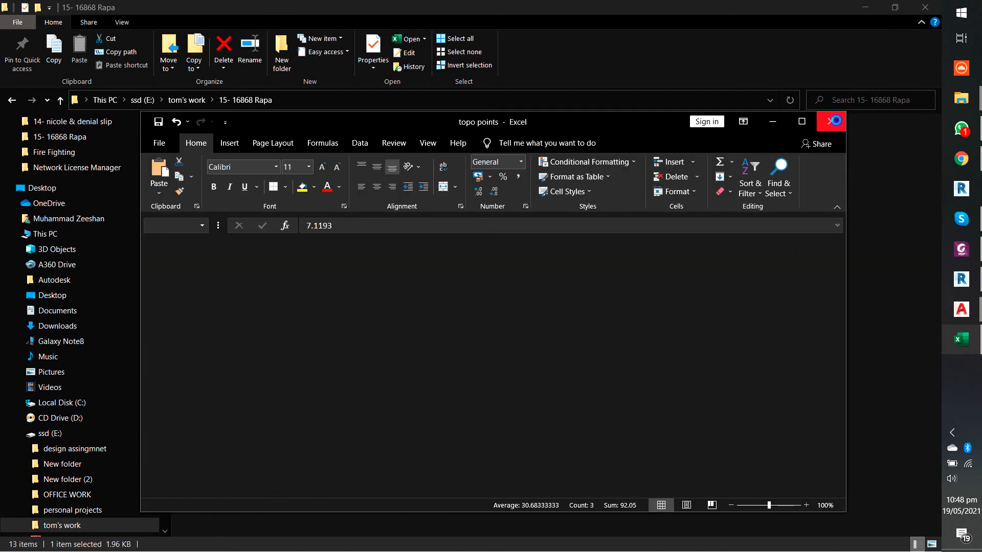
{"action": "left_click", "coordinate": [498, 334]}
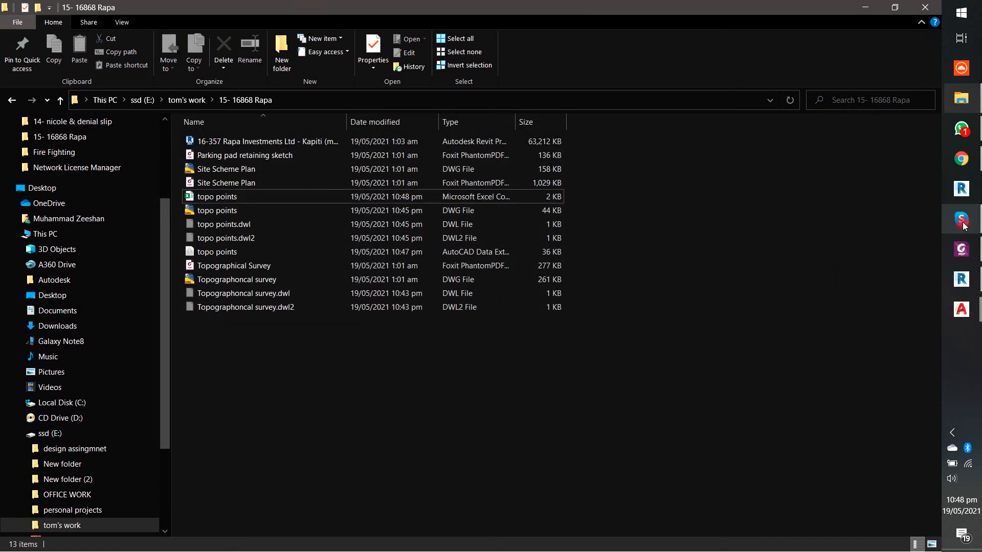
- Launch another Revit session and switch to the open project's B - S1 Site plan sheet to view it
{"action": "left_click", "coordinate": [962, 190]}
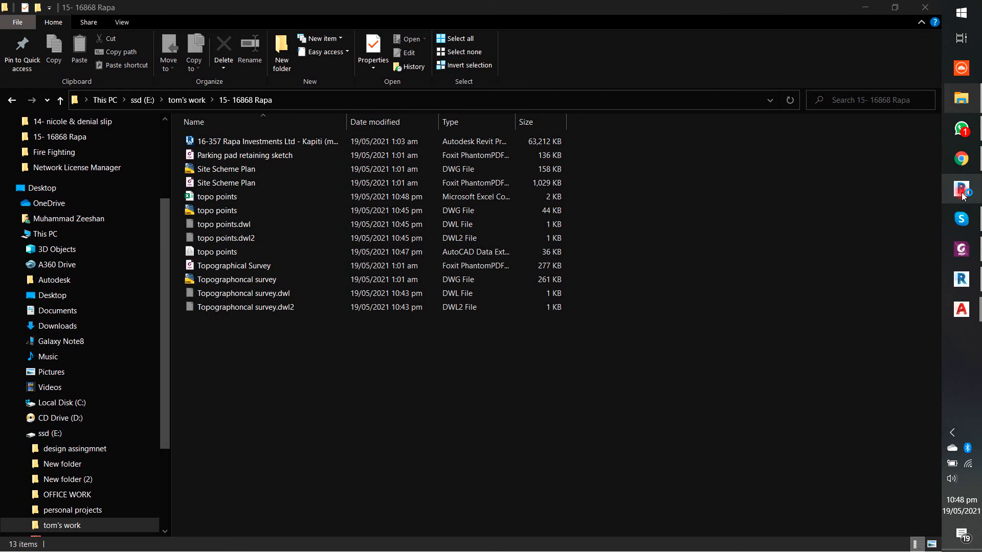
{"action": "left_click", "coordinate": [961, 280]}
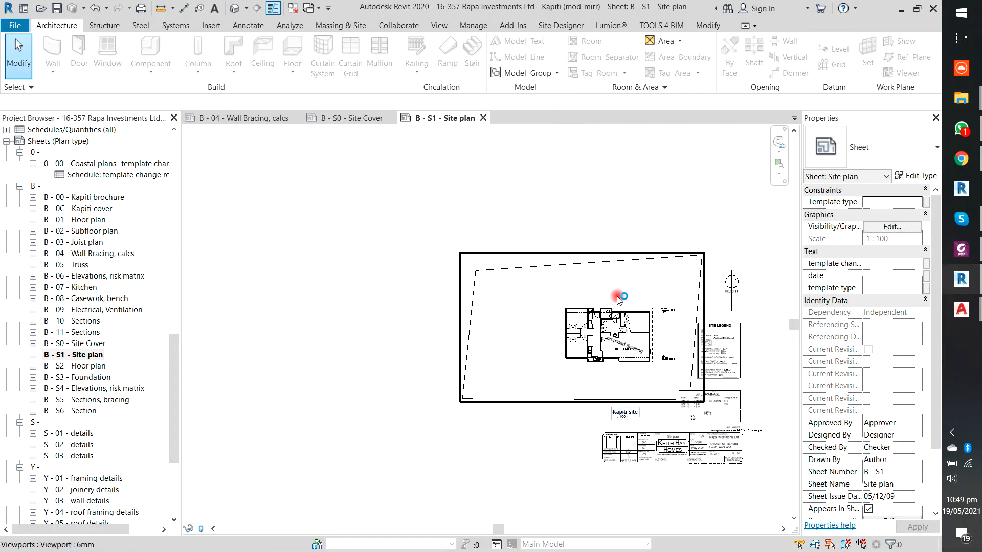
{"action": "scroll", "coordinate": [620, 287], "scroll_direction": "down", "scroll_amount": 1}
{"action": "middle_click_drag", "start_coordinate": [620, 300], "coordinate": [453, 324]}
{"action": "middle_click_drag", "start_coordinate": [624, 318], "coordinate": [619, 315]}
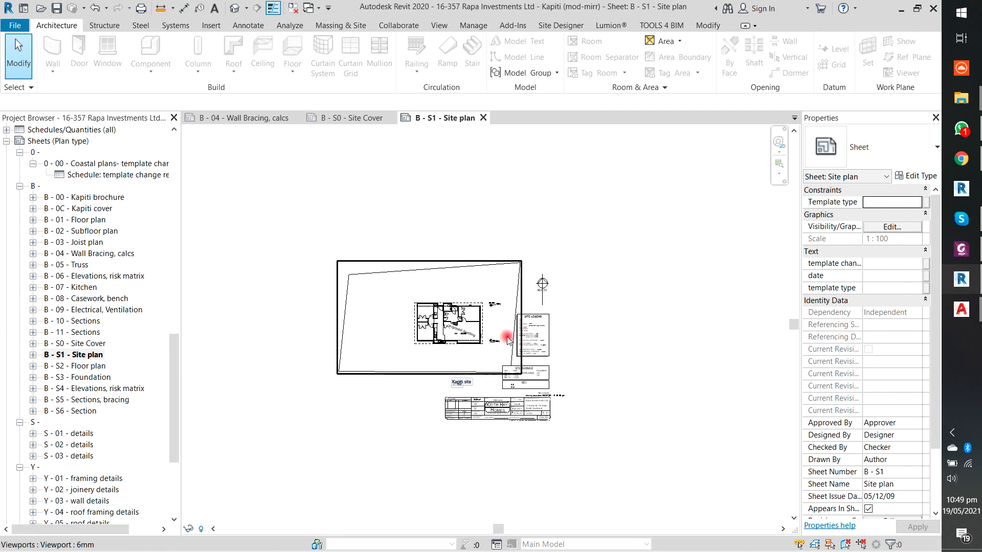
{"action": "middle_click_drag", "start_coordinate": [349, 222], "coordinate": [364, 247]}
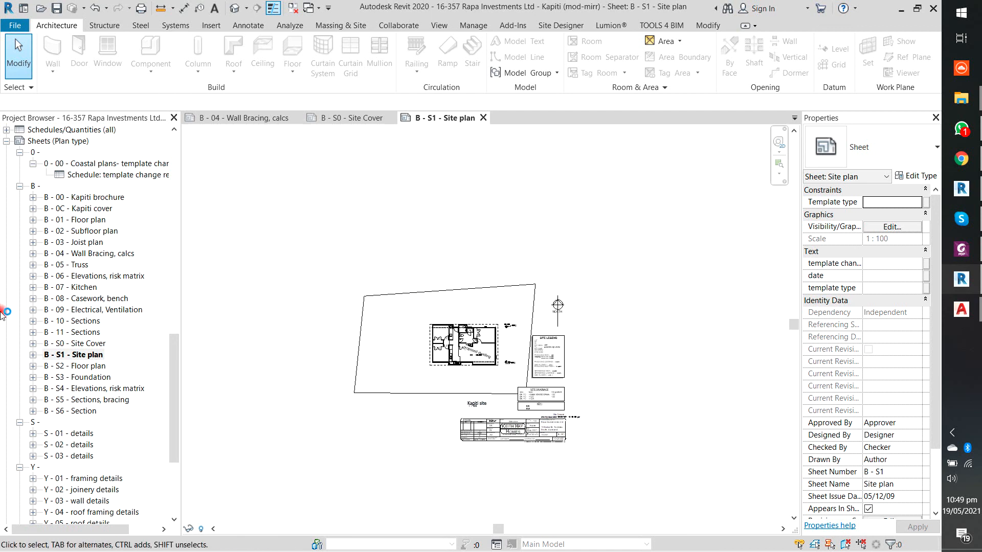
- Open the Kapiti site floor plan under sheet B - S1 and delete its existing topography surface
{"action": "left_click", "coordinate": [33, 355]}
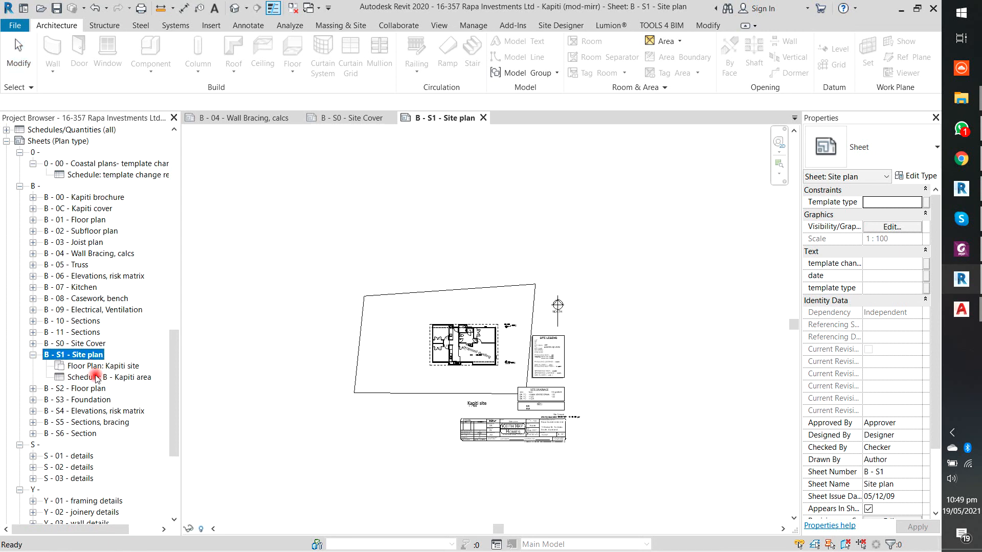
{"action": "double_click", "coordinate": [98, 366]}
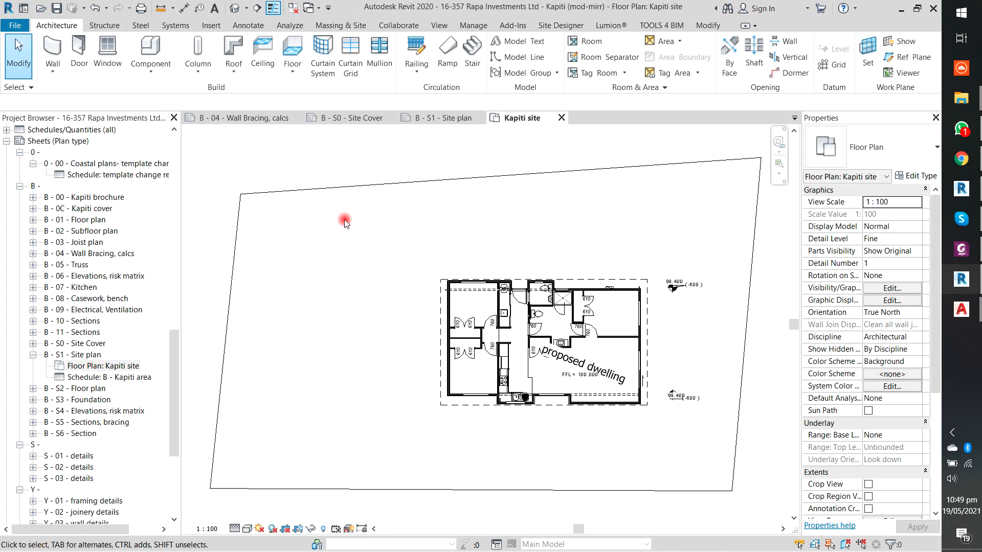
{"action": "left_click", "coordinate": [354, 190]}
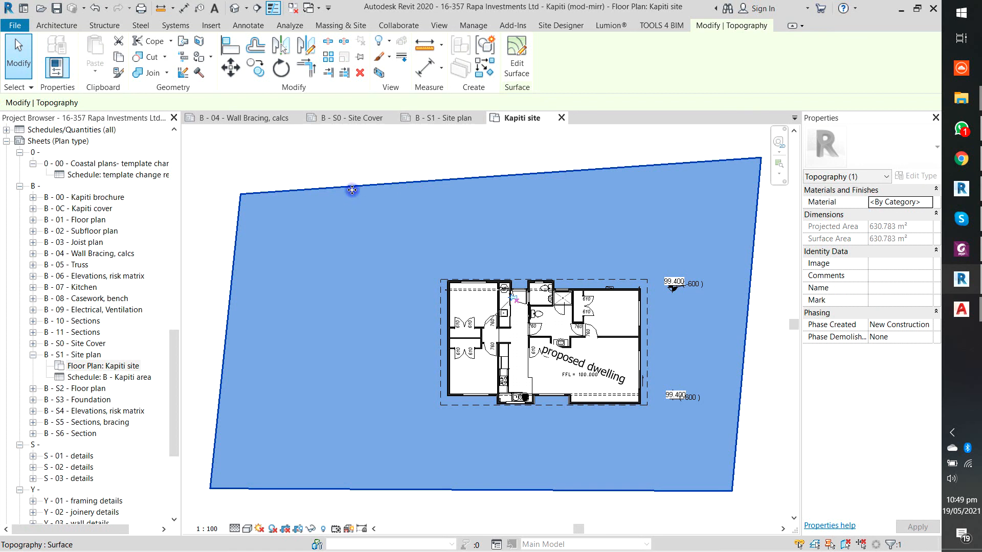
{"action": "right_click", "coordinate": [355, 192]}
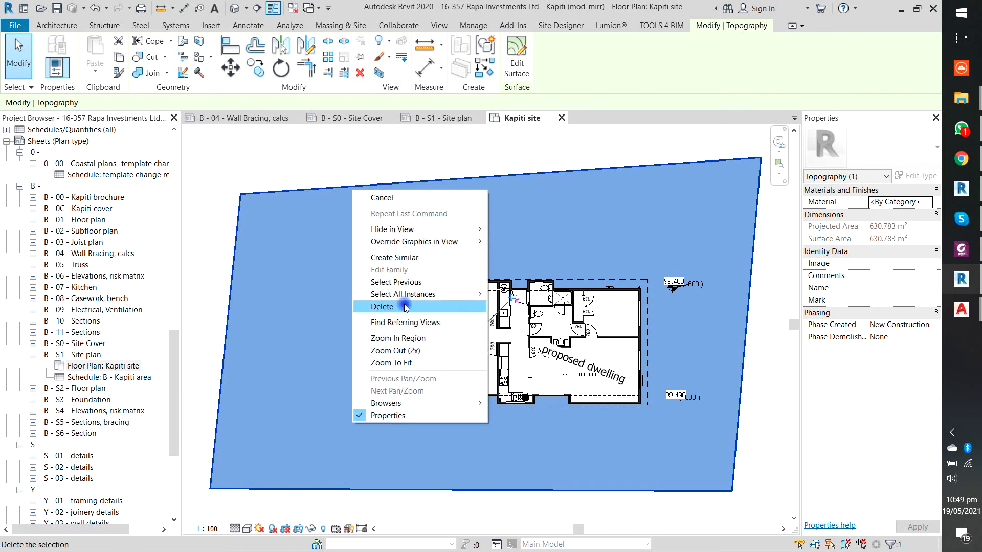
{"action": "left_click", "coordinate": [389, 307]}
{"action": "middle_click_drag", "start_coordinate": [402, 263], "coordinate": [317, 308]}
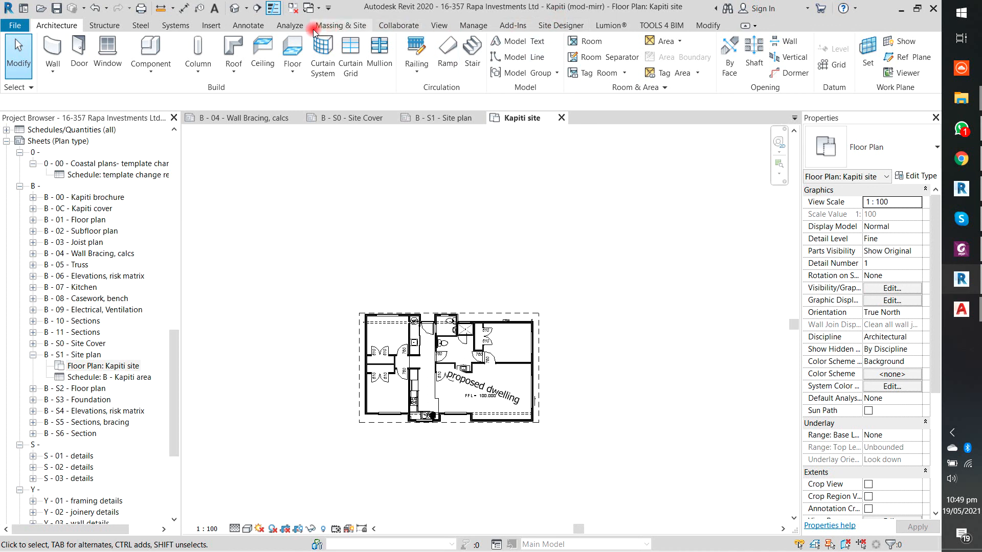
- Start a new toposurface on the Kapiti site plan and choose to create it from a points file
{"action": "left_click", "coordinate": [332, 27]}
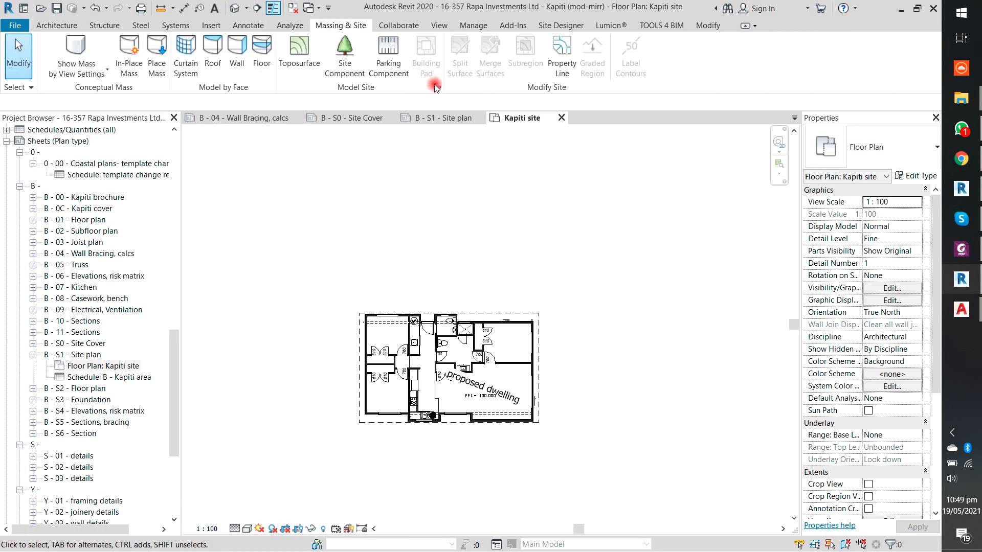
{"action": "left_click", "coordinate": [299, 51]}
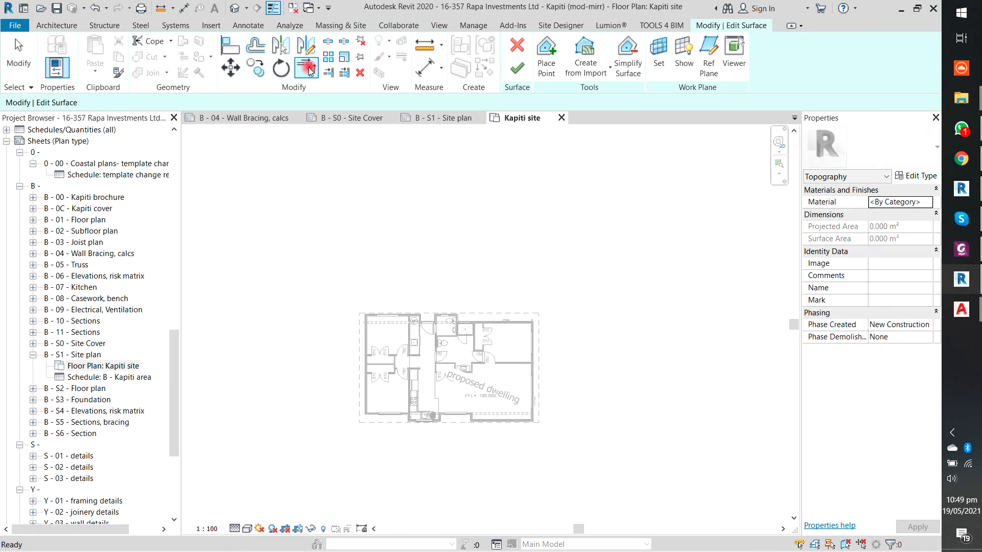
{"action": "left_click", "coordinate": [592, 61]}
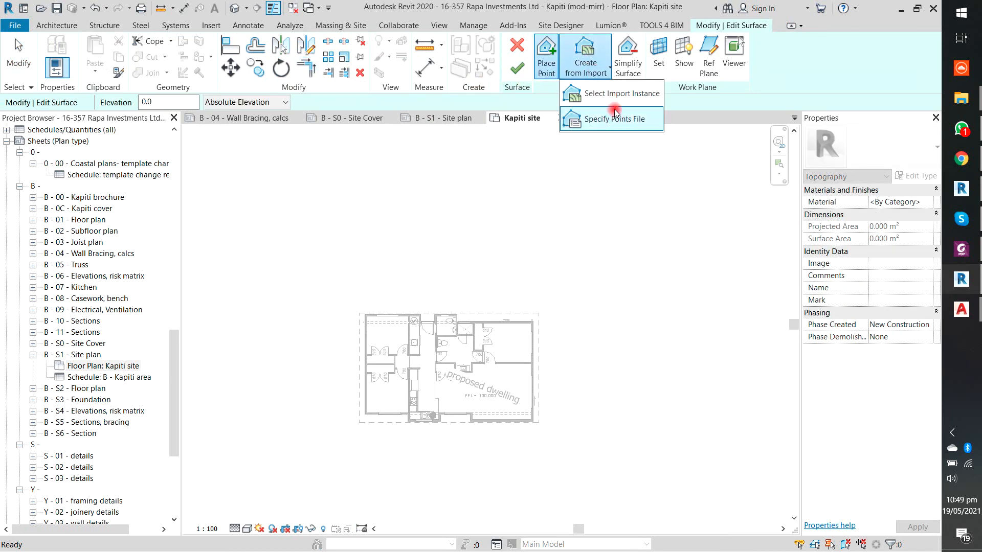
{"action": "left_click", "coordinate": [613, 128]}
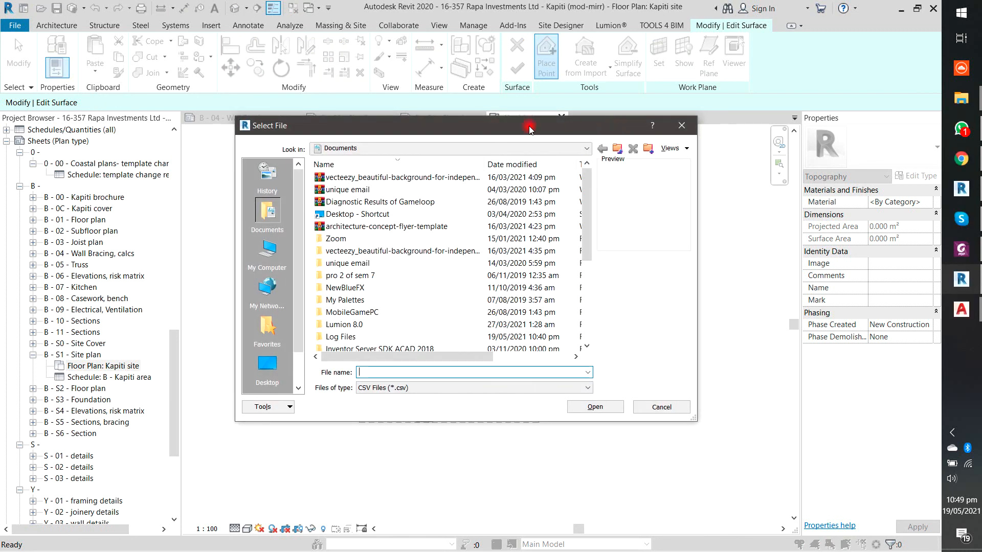
- Load topo points.csv from the 15- 16868 Rapa folder on drive E: as the surface points, with Meters as the file unit
{"action": "left_click", "coordinate": [267, 250]}
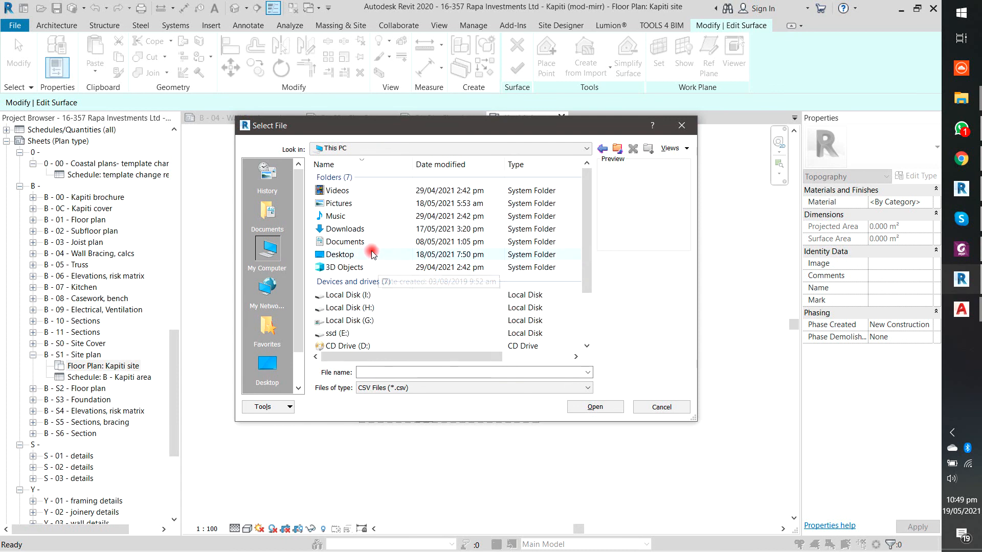
{"action": "scroll", "coordinate": [373, 256], "scroll_direction": "down", "scroll_amount": 1}
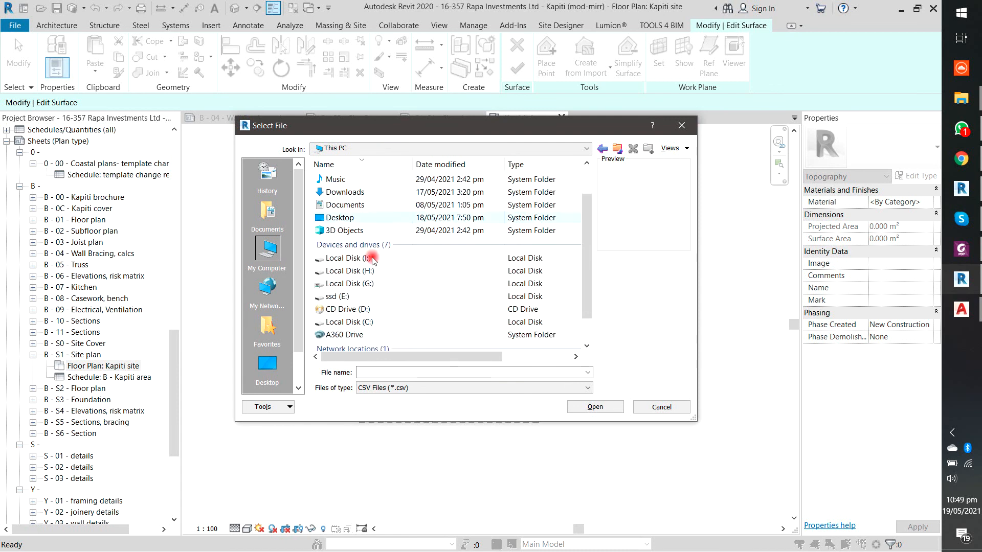
{"action": "double_click", "coordinate": [368, 298]}
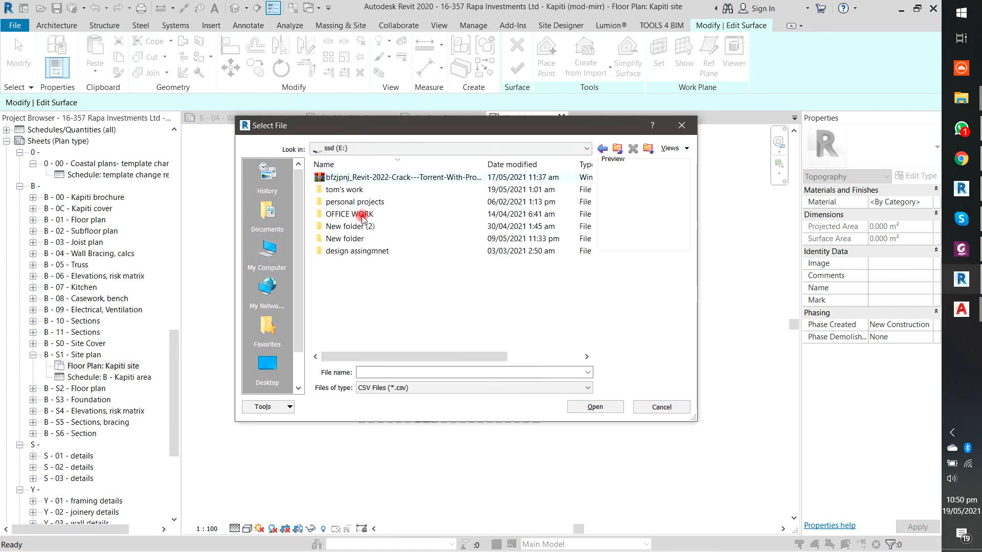
{"action": "double_click", "coordinate": [360, 190]}
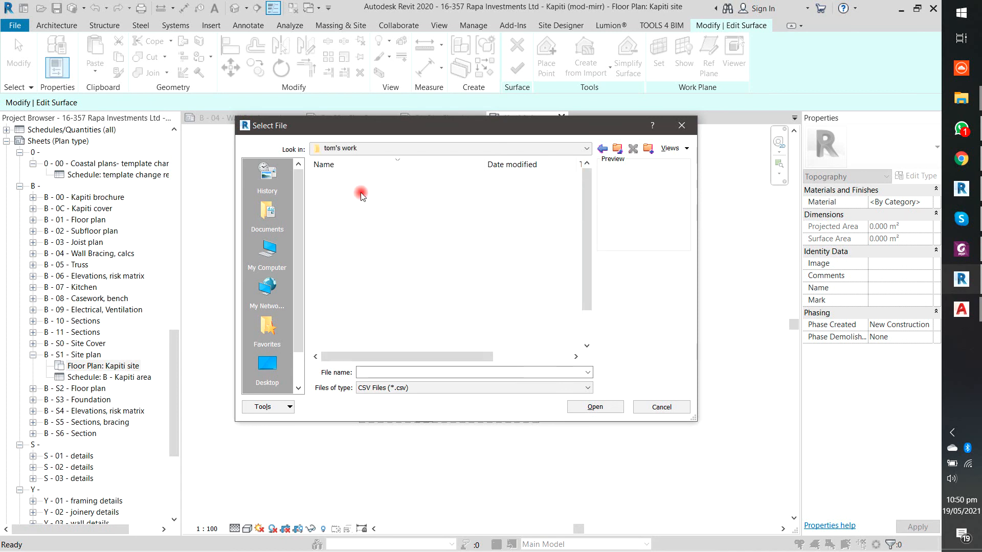
{"action": "scroll", "coordinate": [362, 275], "scroll_direction": "down", "scroll_amount": 1}
{"action": "scroll", "coordinate": [362, 276], "scroll_direction": "up", "scroll_amount": 1}
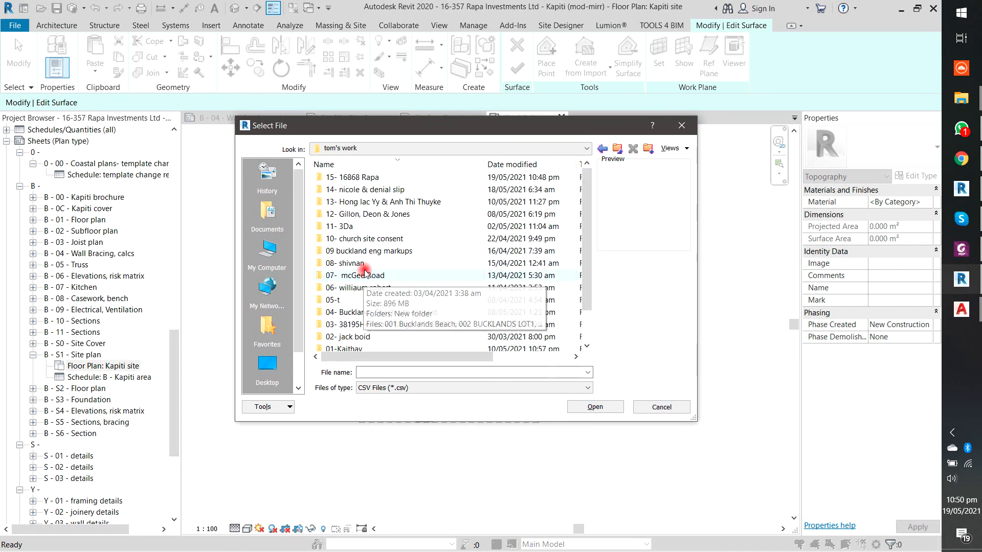
{"action": "double_click", "coordinate": [361, 178]}
{"action": "left_click", "coordinate": [359, 192]}
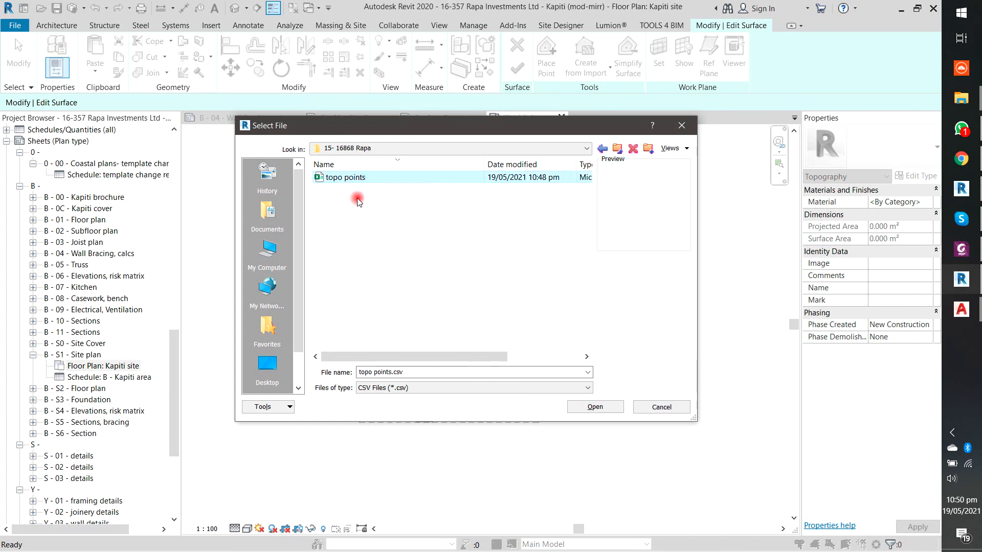
{"action": "left_click", "coordinate": [603, 409]}
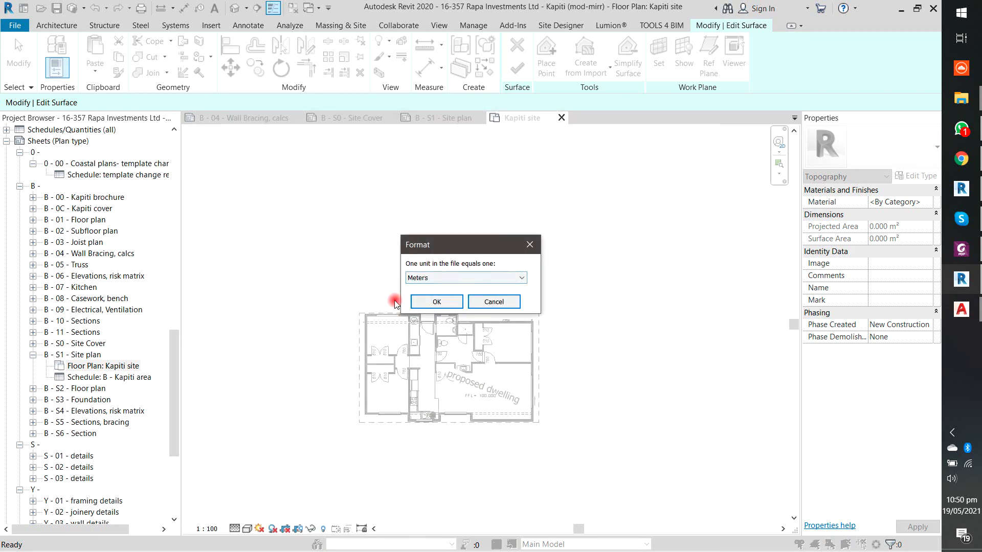
{"action": "left_click", "coordinate": [427, 305]}
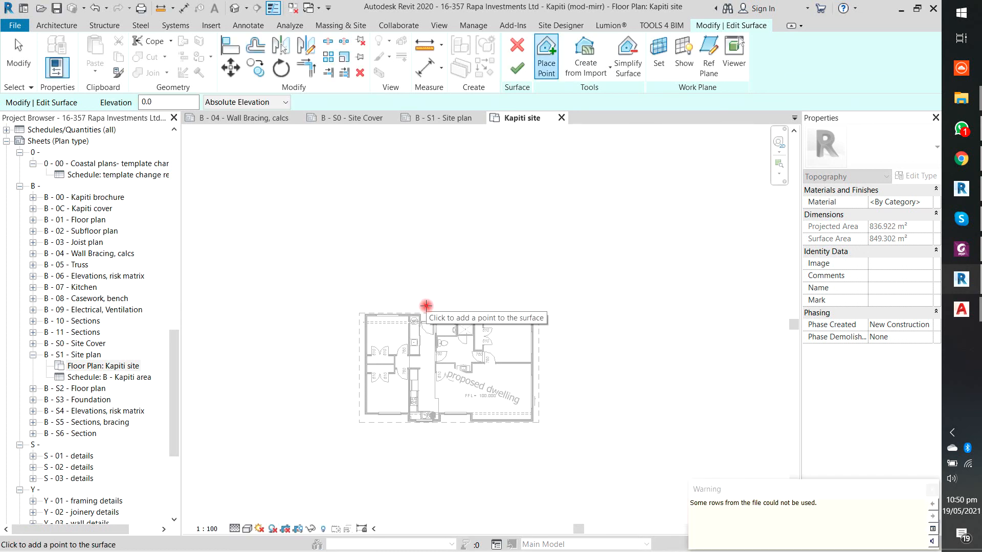
{"action": "left_click", "coordinate": [394, 398]}
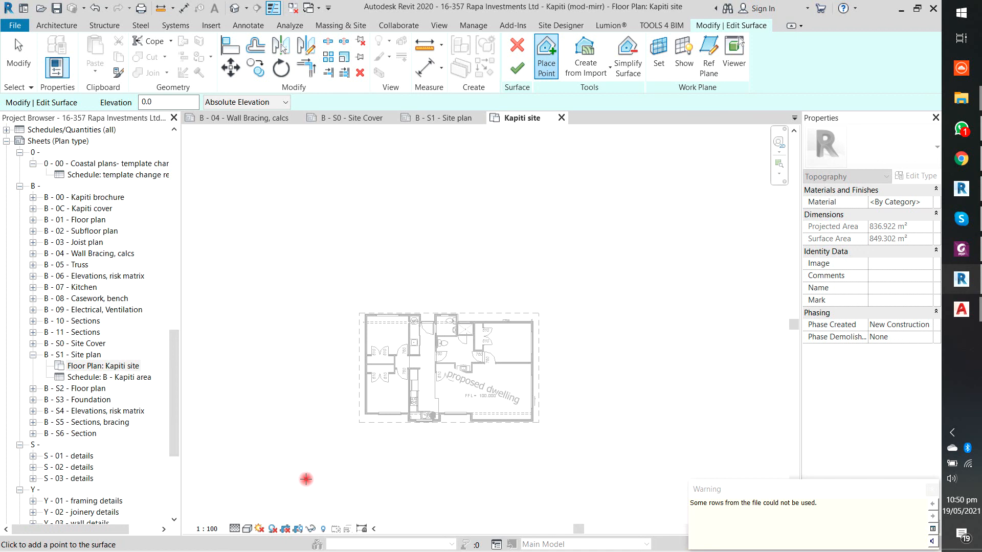
{"action": "left_click", "coordinate": [302, 483]}
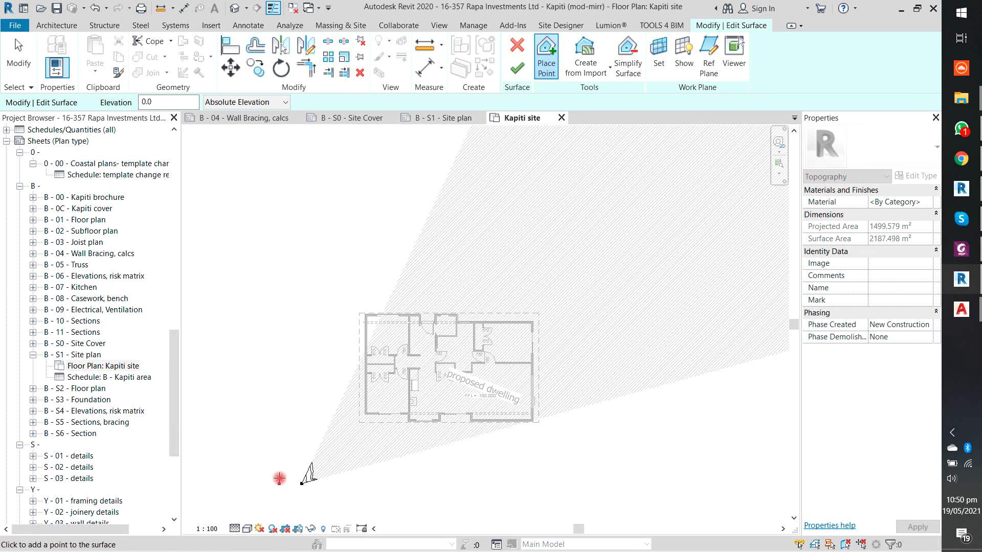
{"action": "scroll", "coordinate": [279, 483], "scroll_direction": "down", "scroll_amount": 5}
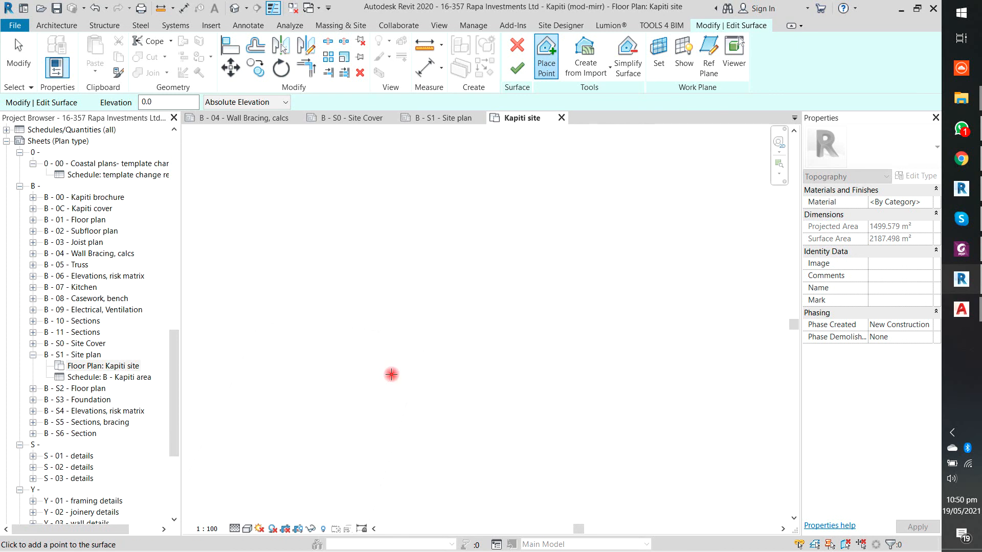
{"action": "scroll", "coordinate": [277, 465], "scroll_direction": "up", "scroll_amount": 2}
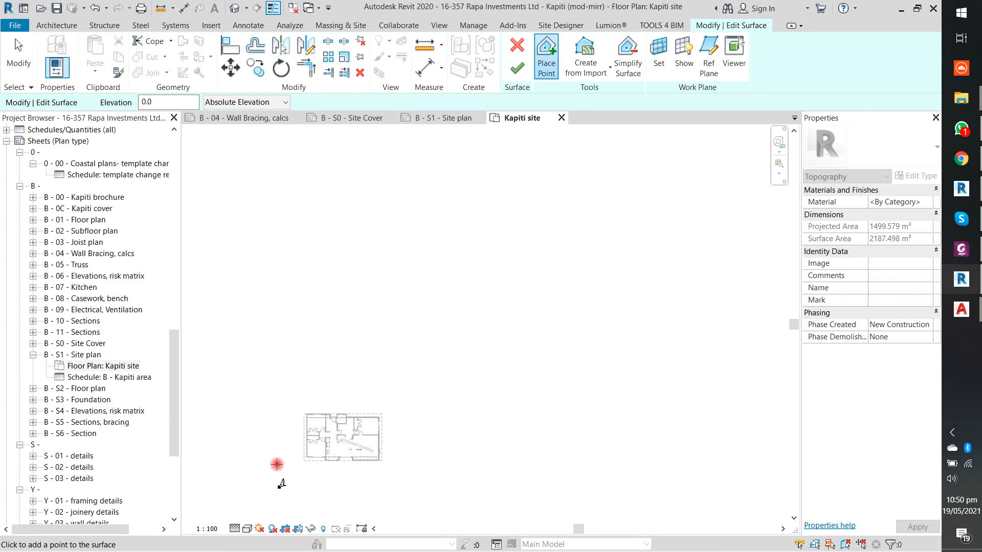
{"action": "key", "text": "ctrl+z"}
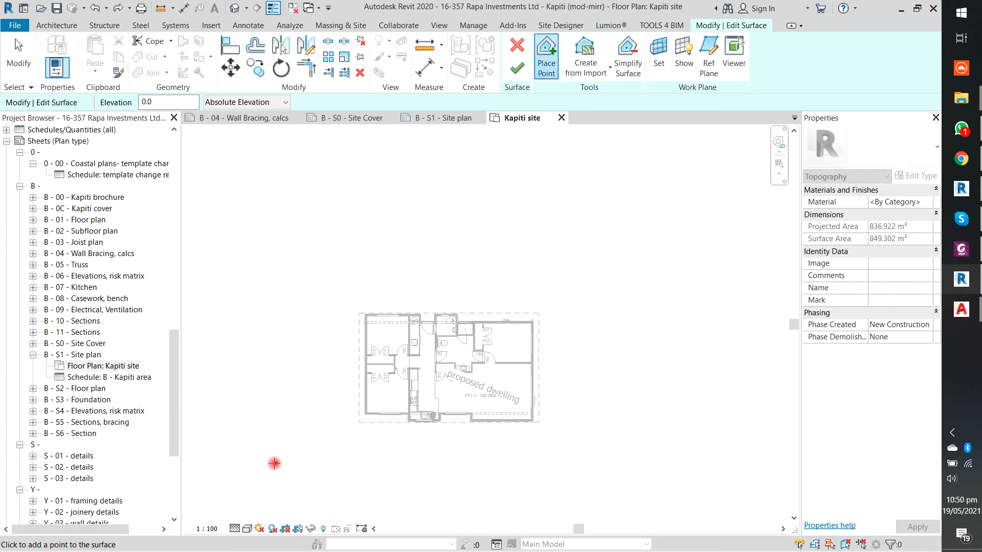
- Finish editing the toposurface made from the imported points
{"action": "key", "text": "Escape"}
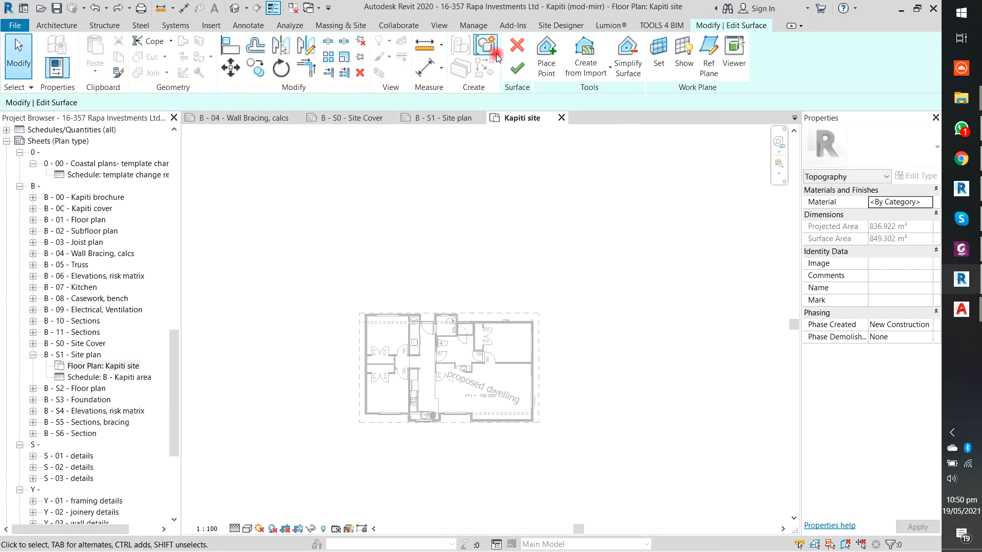
{"action": "left_click", "coordinate": [516, 67]}
{"action": "scroll", "coordinate": [505, 239], "scroll_direction": "down", "scroll_amount": 8}
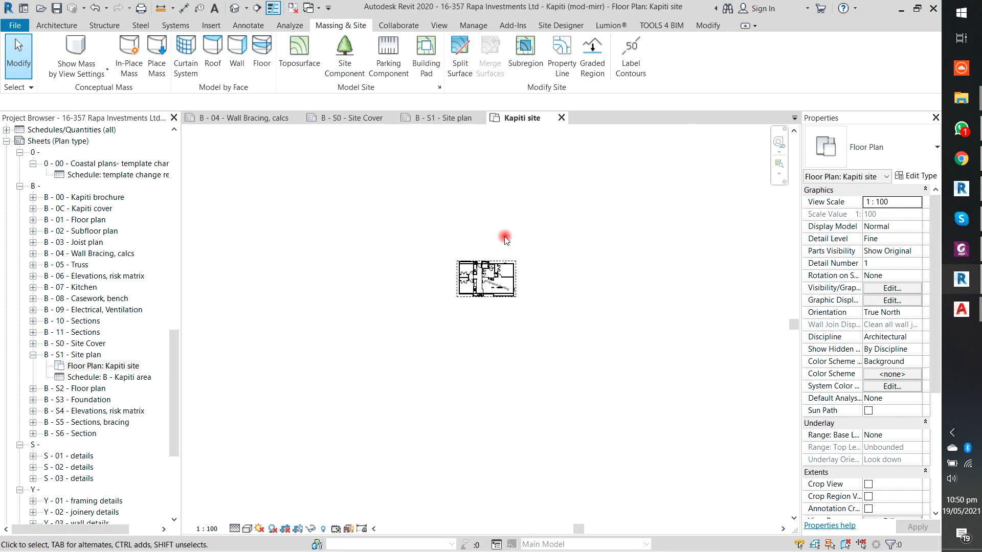
- Examine the imported topography's contours and its position relative to the house in the 3D view
{"action": "left_click", "coordinate": [232, 8]}
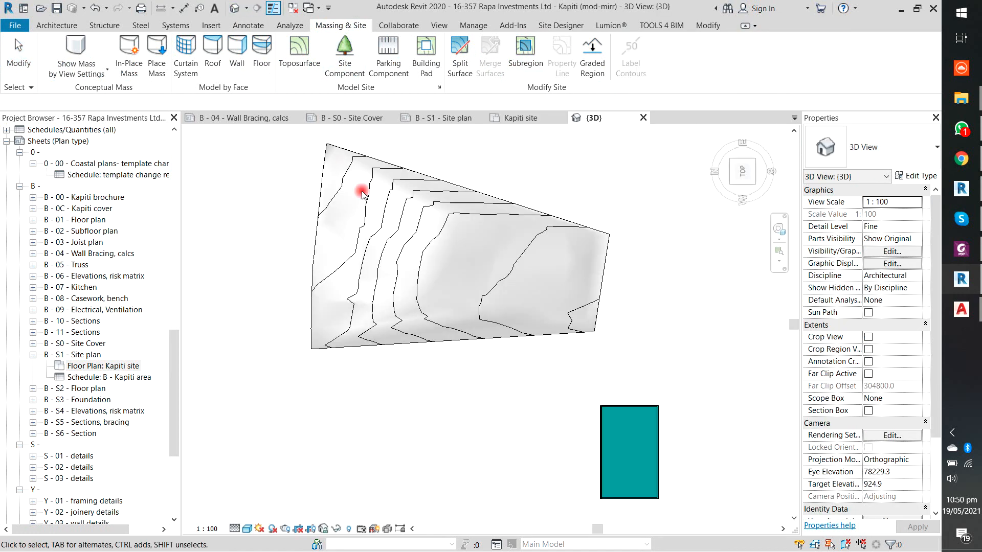
{"action": "middle_click_drag", "start_coordinate": [404, 301], "coordinate": [588, 385], "text": "shift"}
{"action": "scroll", "coordinate": [381, 270], "scroll_direction": "up", "scroll_amount": 5}
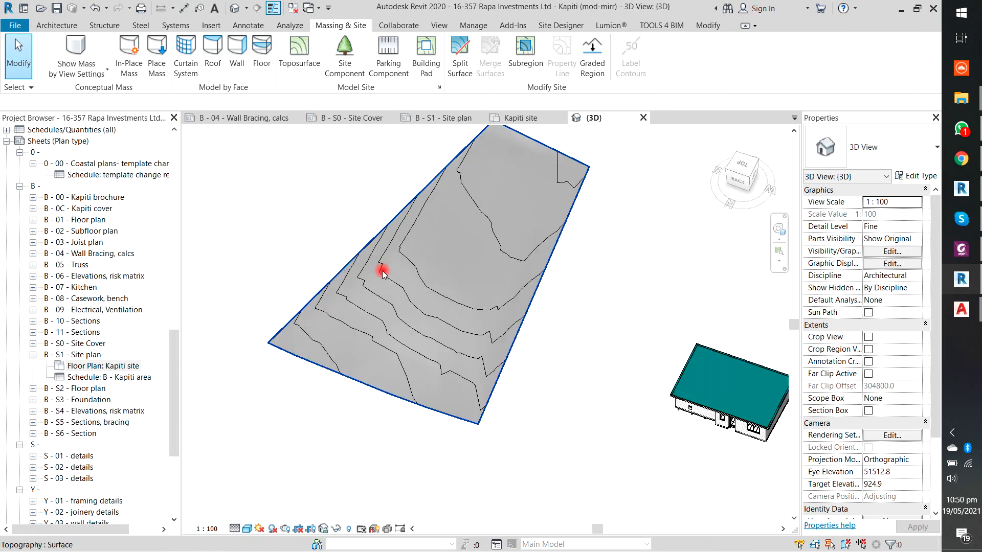
{"action": "left_click", "coordinate": [383, 272]}
{"action": "middle_click_drag", "start_coordinate": [382, 271], "coordinate": [485, 233], "text": "shift"}
{"action": "left_click", "coordinate": [485, 233], "text": "shift"}
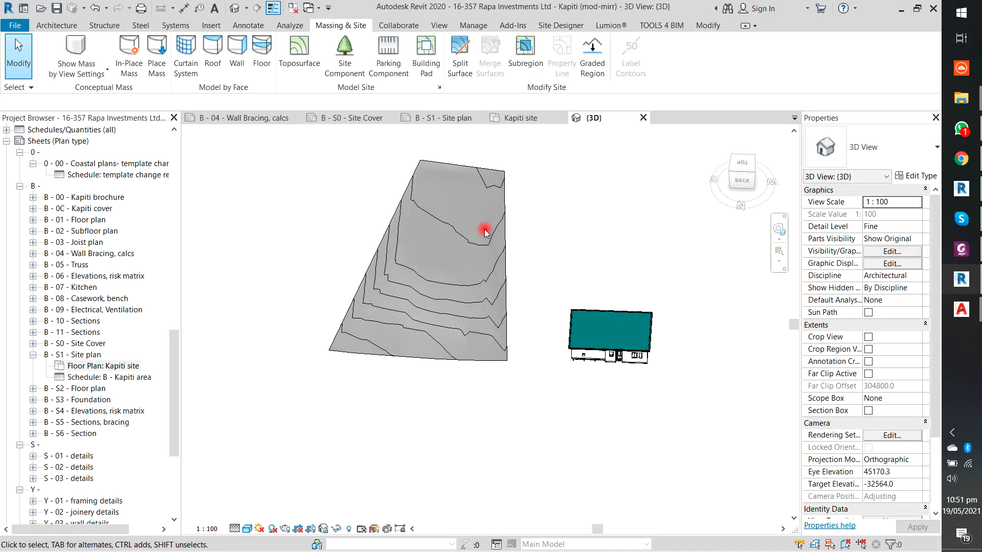
- Delete the imported topography from the model and return to the Kapiti site floor plan
{"action": "left_click", "coordinate": [507, 209]}
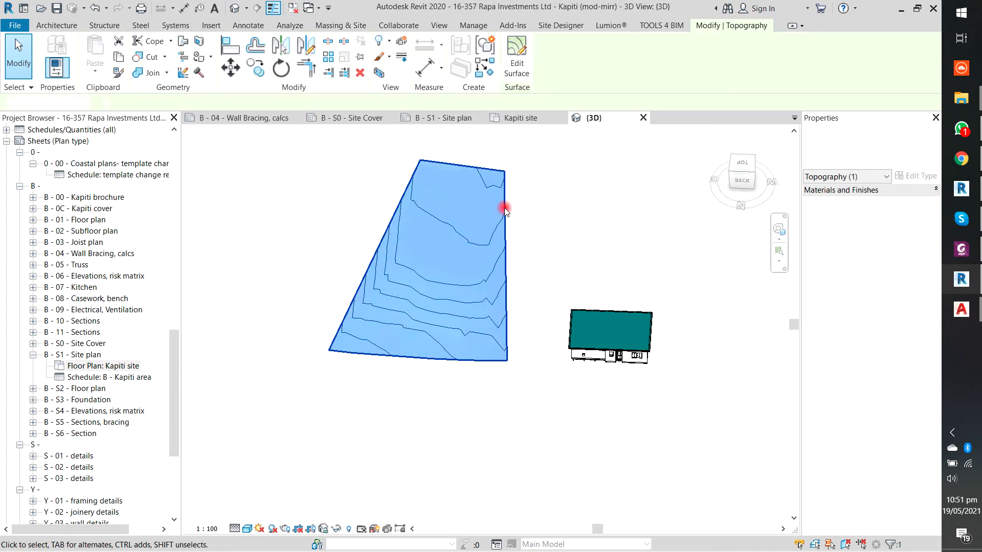
{"action": "key", "text": "Delete"}
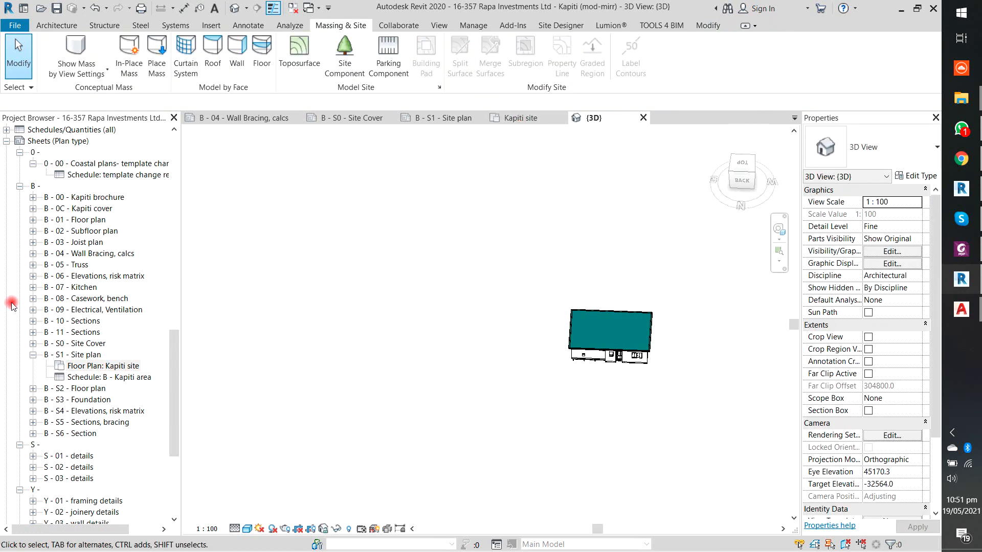
{"action": "left_click", "coordinate": [82, 374]}
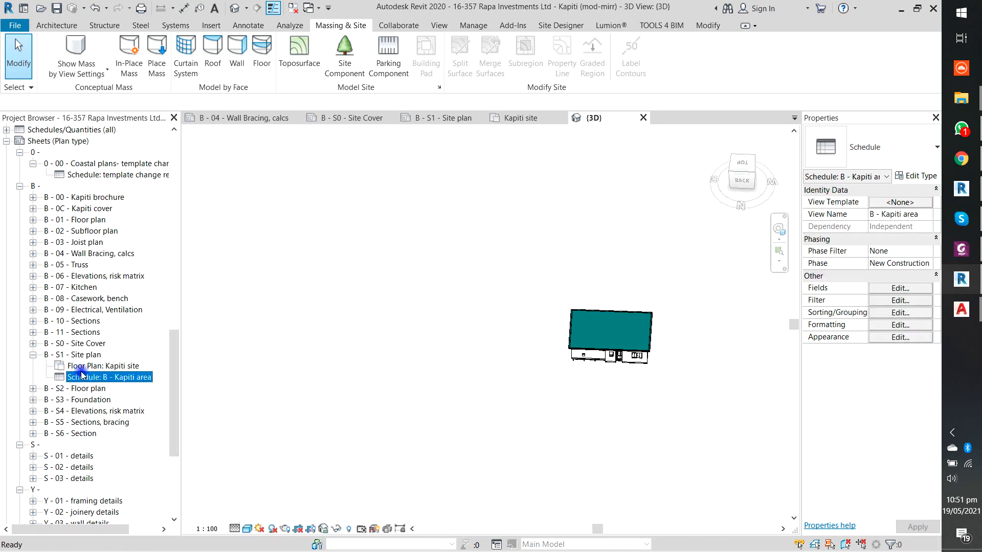
{"action": "double_click", "coordinate": [82, 366]}
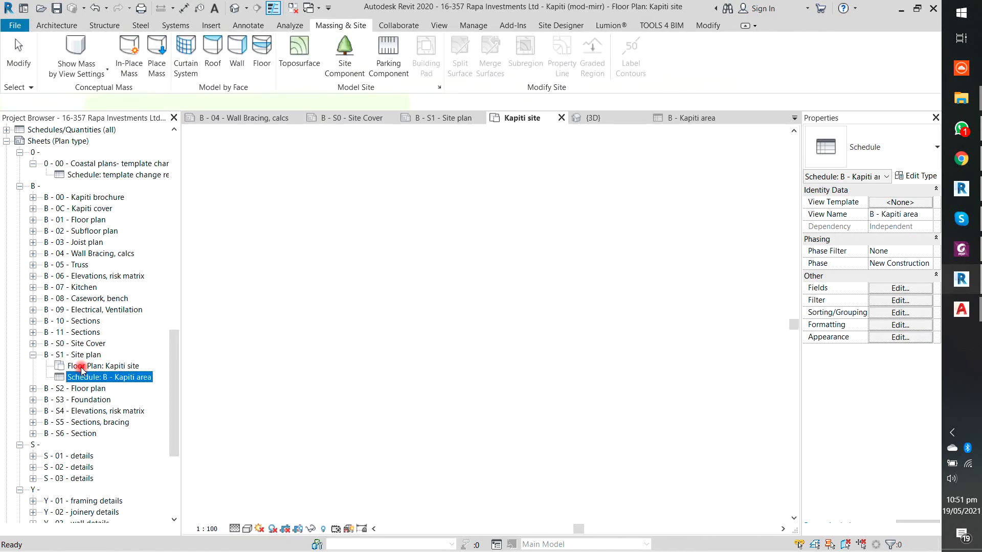
{"action": "left_click", "coordinate": [300, 313]}
{"action": "scroll", "coordinate": [389, 300], "scroll_direction": "up", "scroll_amount": 5}
{"action": "scroll", "coordinate": [443, 328], "scroll_direction": "down", "scroll_amount": 4}
{"action": "middle_click_drag", "start_coordinate": [449, 381], "coordinate": [445, 372]}
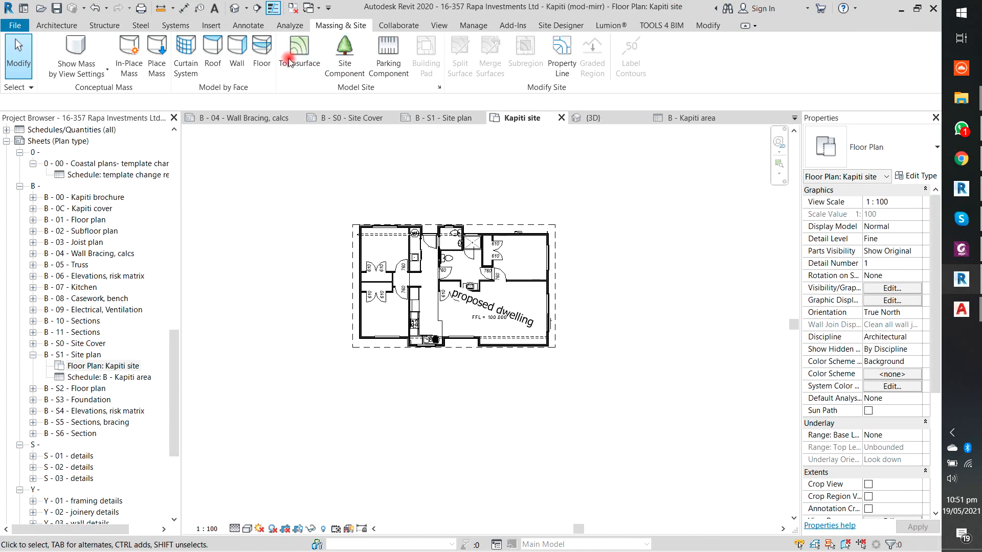
- Create a toposurface from the points file topo points.csv with Meters as the file unit and finish the surface
{"action": "left_click", "coordinate": [309, 43]}
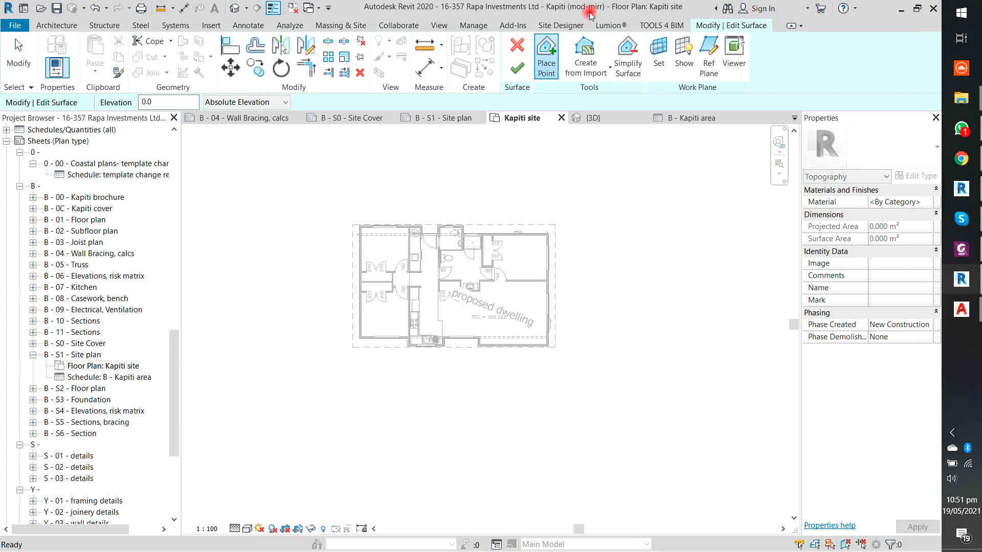
{"action": "left_click", "coordinate": [546, 84]}
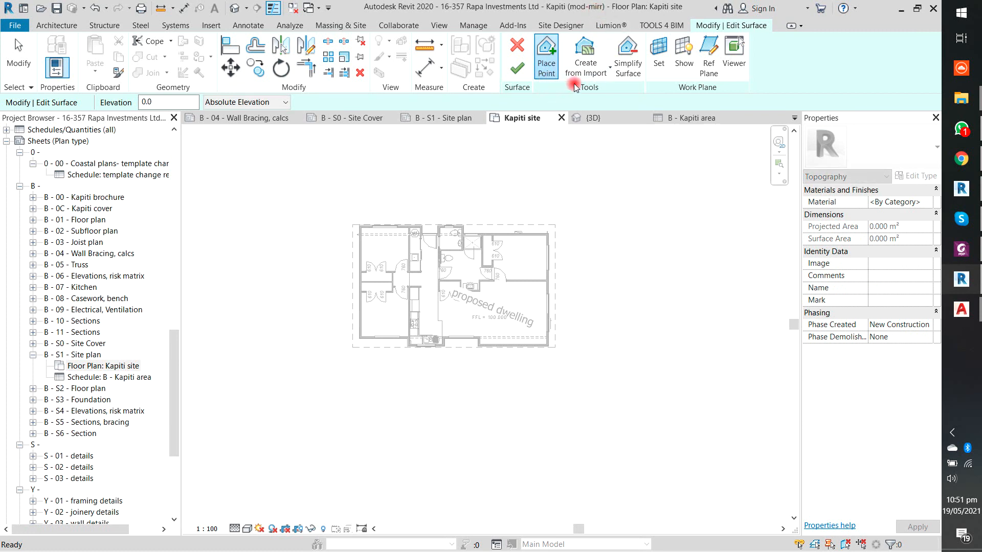
{"action": "left_click", "coordinate": [586, 66]}
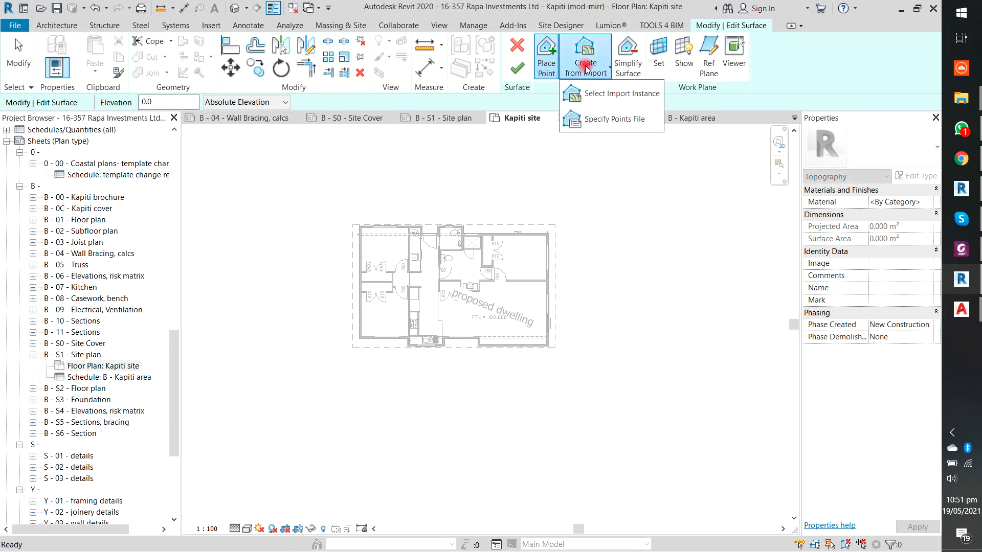
{"action": "left_click", "coordinate": [604, 121]}
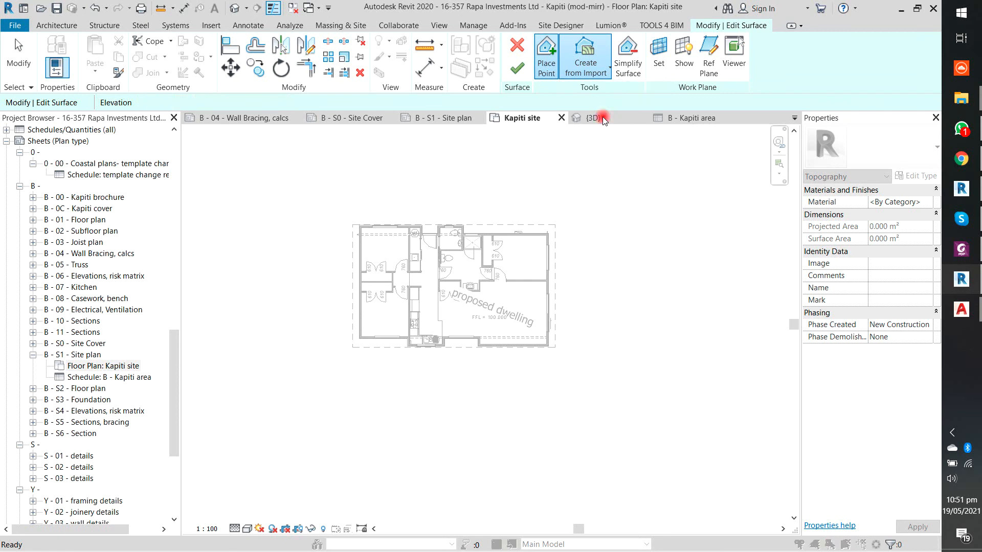
{"action": "left_click", "coordinate": [353, 178]}
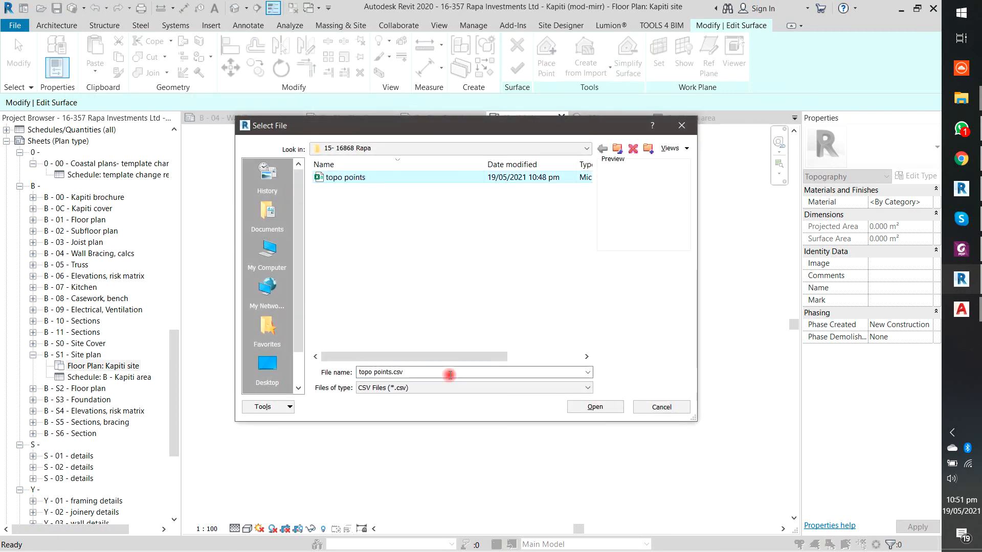
{"action": "left_click", "coordinate": [595, 407]}
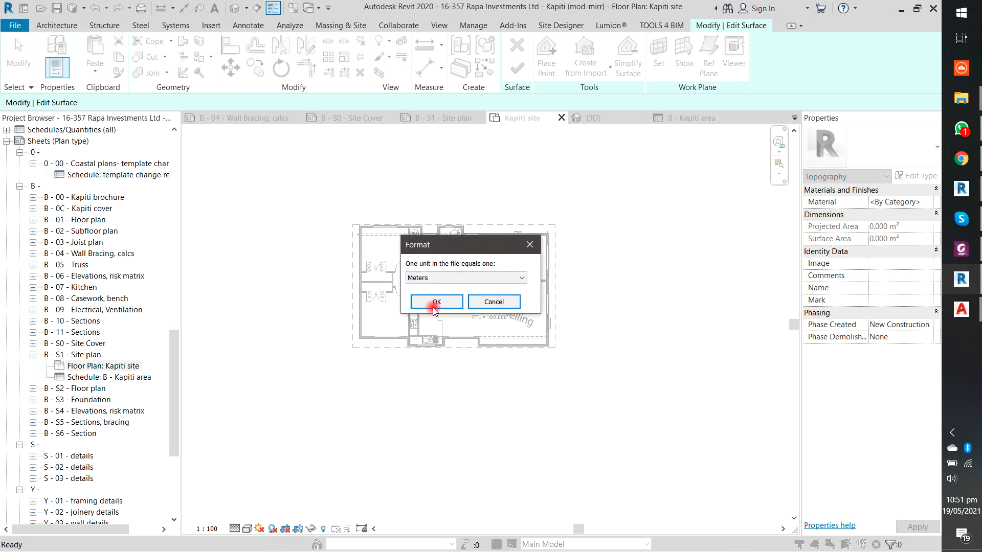
{"action": "left_click", "coordinate": [424, 302]}
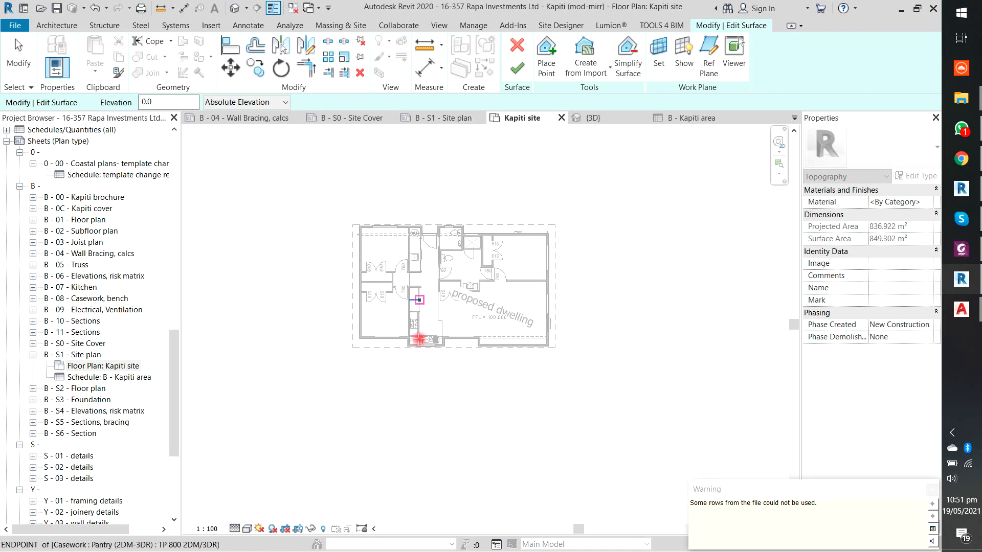
{"action": "left_click", "coordinate": [517, 70]}
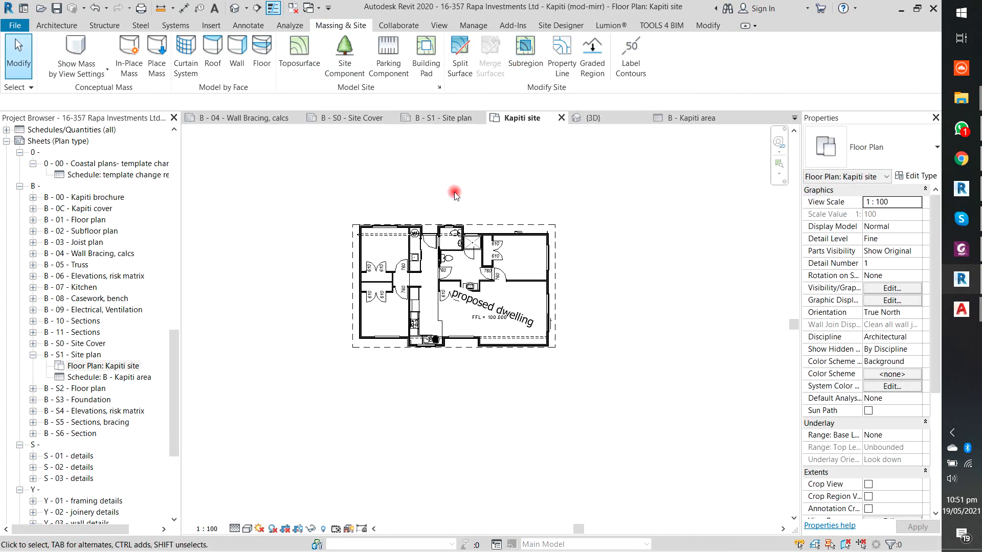
- Examine the imported topography in 3D from above, from the left side and at an angle, comparing its height and position with the house
{"action": "left_click", "coordinate": [233, 8]}
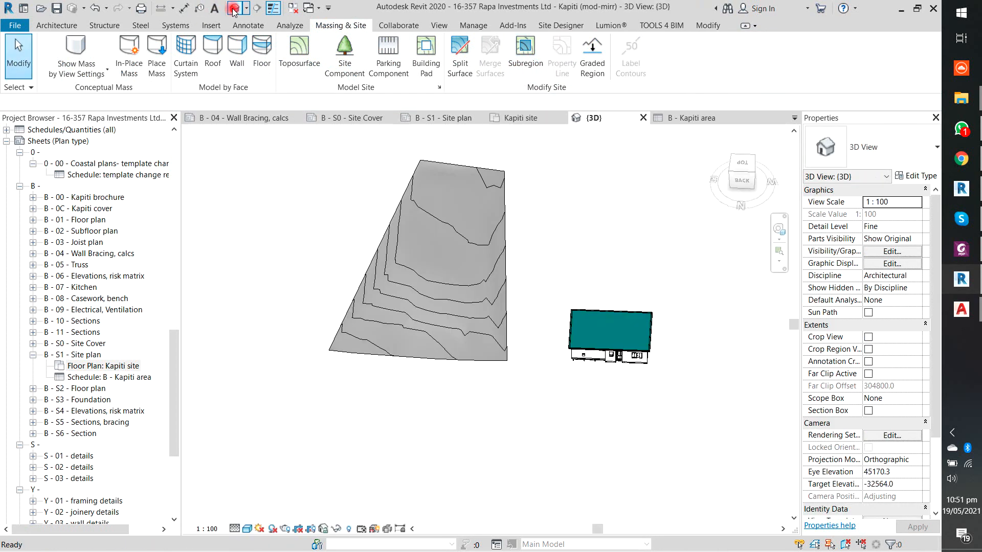
{"action": "middle_click_drag", "start_coordinate": [509, 382], "coordinate": [527, 190], "text": "shift"}
{"action": "left_click", "coordinate": [749, 169]}
{"action": "middle_click_drag", "start_coordinate": [563, 293], "coordinate": [563, 321], "text": "shift"}
{"action": "left_click", "coordinate": [512, 239]}
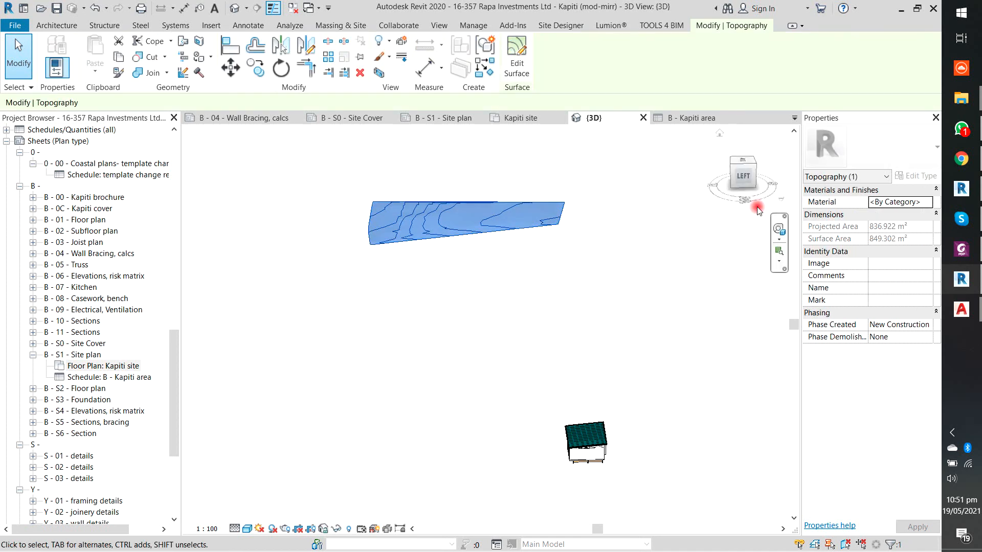
{"action": "left_click", "coordinate": [745, 176]}
{"action": "middle_click_drag", "start_coordinate": [554, 419], "coordinate": [501, 258]}
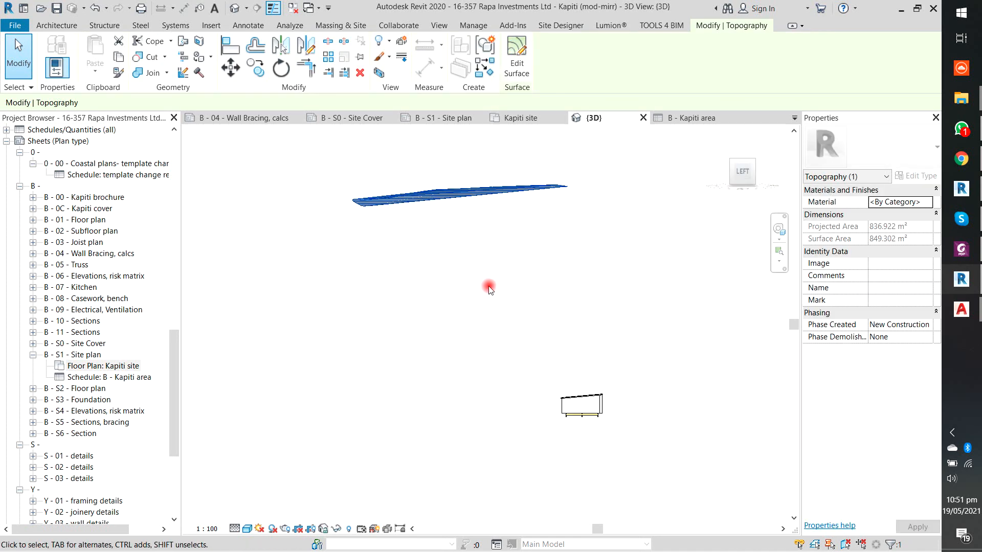
{"action": "left_click_drag", "start_coordinate": [489, 330], "coordinate": [659, 496]}
{"action": "left_click", "coordinate": [658, 473]}
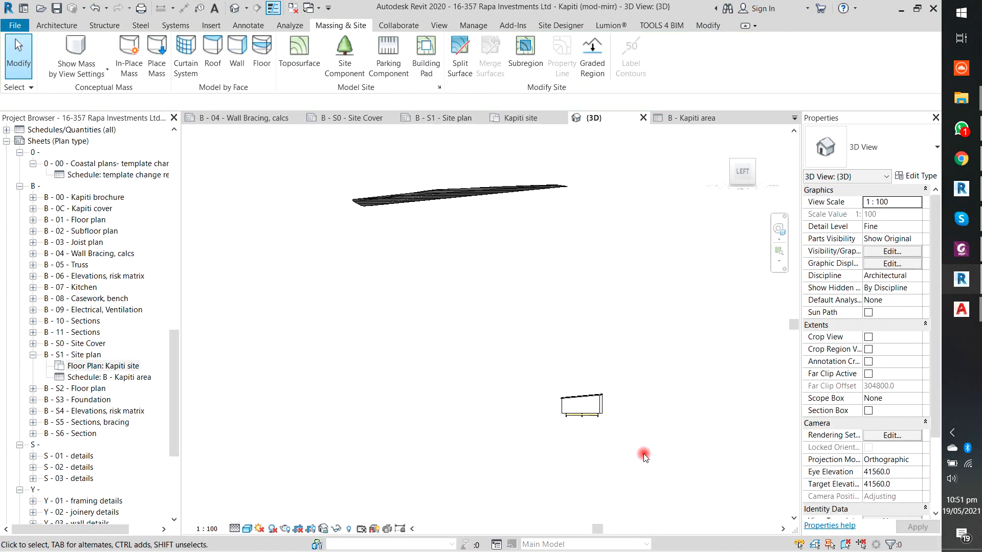
{"action": "middle_click_drag", "start_coordinate": [471, 362], "coordinate": [780, 454], "text": "shift"}
{"action": "middle_click_drag", "start_coordinate": [680, 346], "coordinate": [429, 257], "text": "shift"}
- Open the topography for surface editing and select the corner boundary point nearest the 40.79 spot level in top view to check its elevation
{"action": "left_click", "coordinate": [436, 259]}
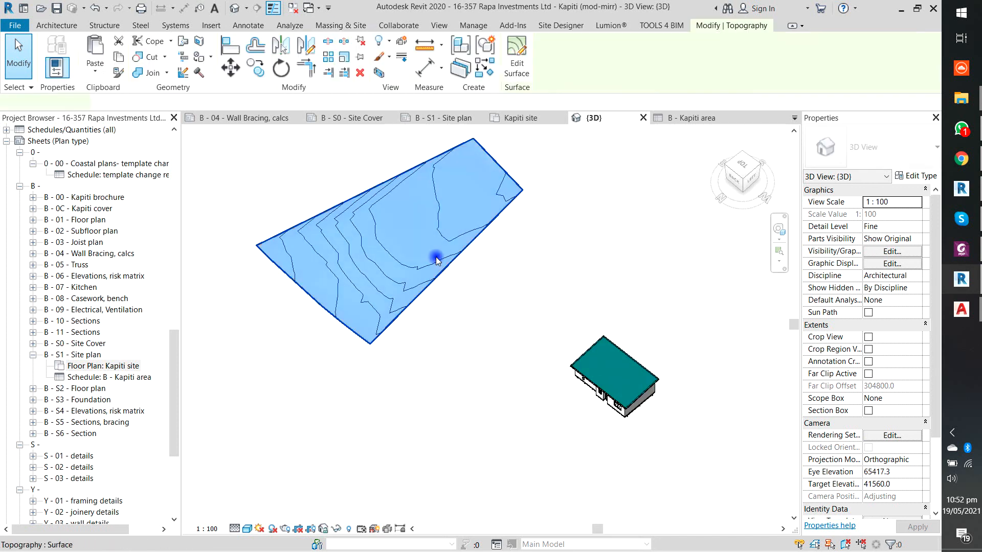
{"action": "left_click", "coordinate": [529, 62]}
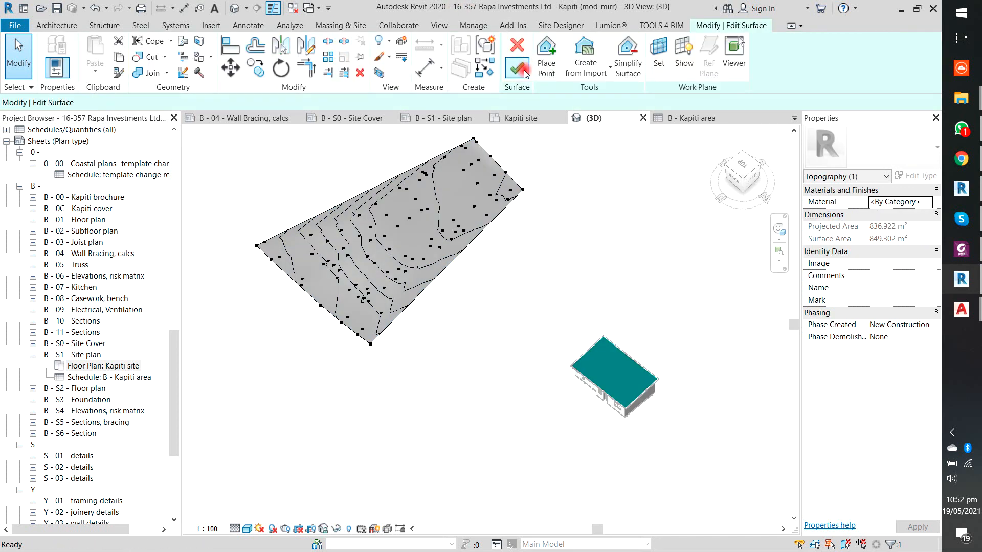
{"action": "middle_click_drag", "start_coordinate": [520, 225], "coordinate": [494, 328], "text": "shift"}
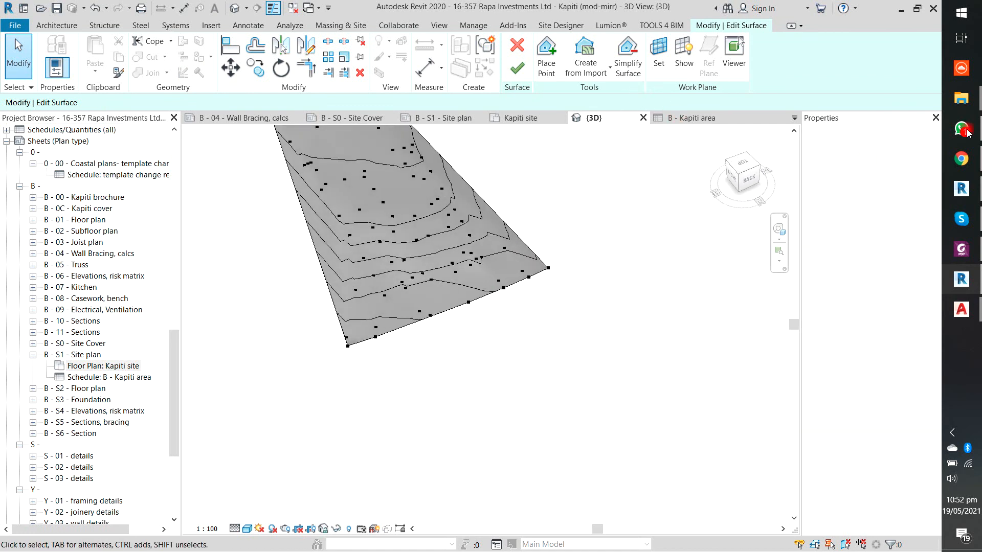
{"action": "left_click", "coordinate": [747, 164]}
{"action": "middle_click_drag", "start_coordinate": [588, 243], "coordinate": [603, 248]}
{"action": "scroll", "coordinate": [556, 255], "scroll_direction": "up", "scroll_amount": 3}
{"action": "middle_click_drag", "start_coordinate": [573, 392], "coordinate": [471, 248]}
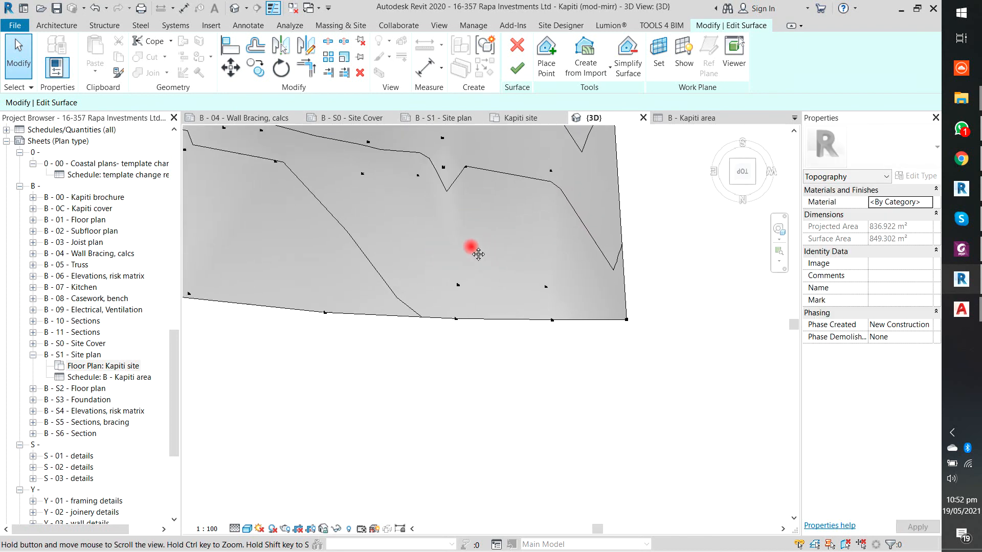
{"action": "left_click", "coordinate": [627, 321]}
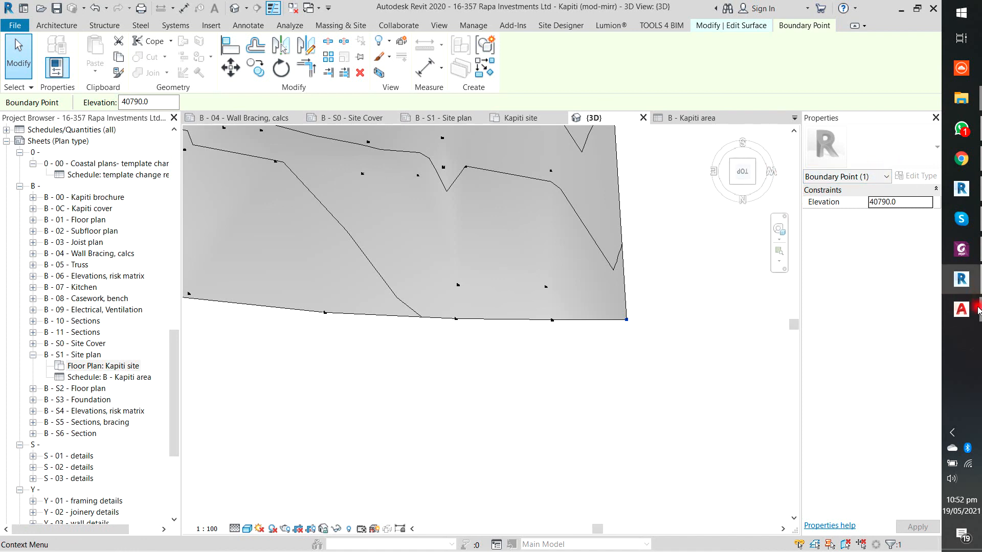
- Switch to topo points.dwg in AutoCAD and compare the spot level at the survey's upper-left corner with the selected Revit boundary point
{"action": "mouse_move", "coordinate": [978, 311]}
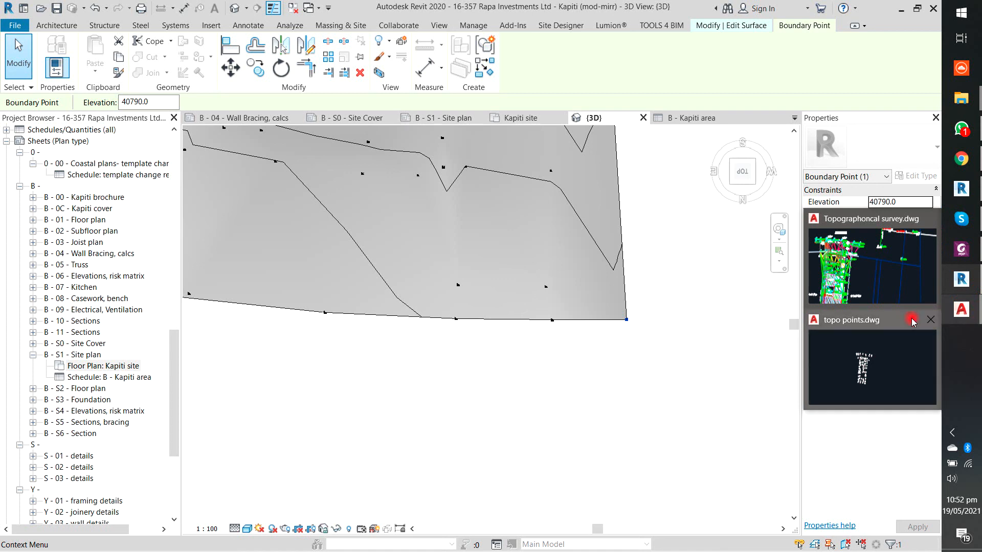
{"action": "left_click", "coordinate": [897, 341]}
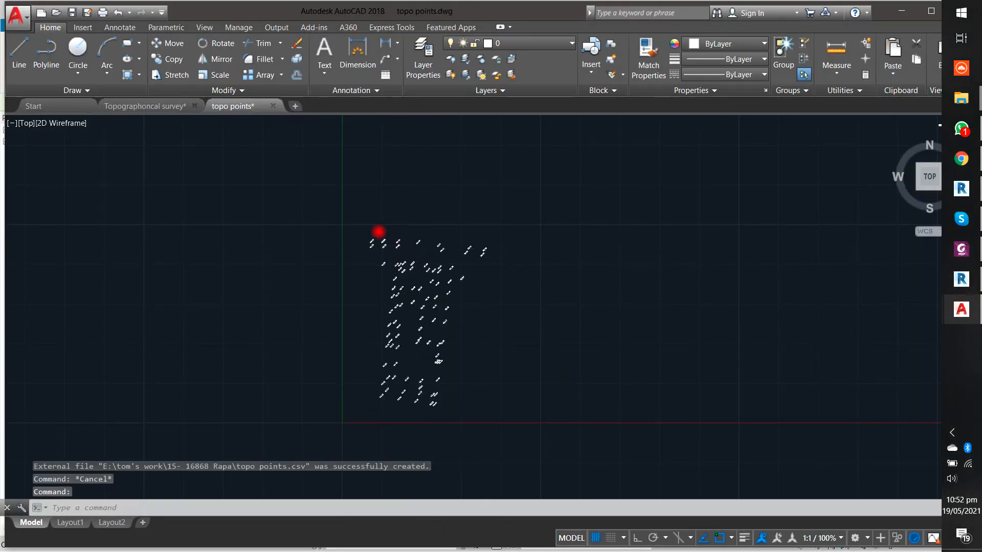
{"action": "scroll", "coordinate": [365, 252], "scroll_direction": "up", "scroll_amount": 6}
{"action": "mouse_move", "coordinate": [817, 317]}
{"action": "middle_mouse_down"}
{"action": "mouse_move", "coordinate": [766, 288]}
{"action": "mouse_move", "coordinate": [653, 276]}
{"action": "mouse_move", "coordinate": [662, 275]}
{"action": "middle_mouse_up"}
{"action": "scroll", "coordinate": [664, 275], "scroll_direction": "down", "scroll_amount": 2}
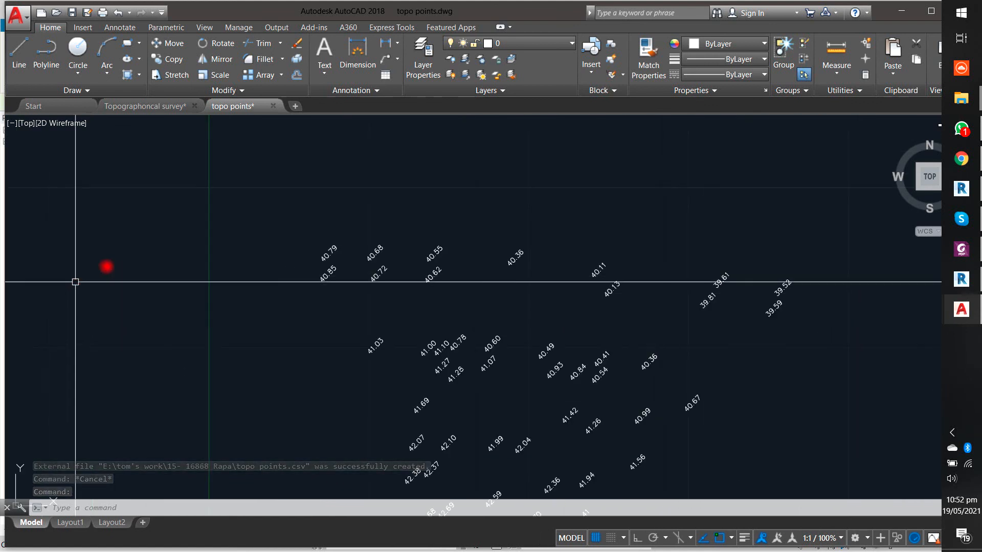
{"action": "left_click", "coordinate": [962, 279]}
{"action": "left_click", "coordinate": [962, 280]}
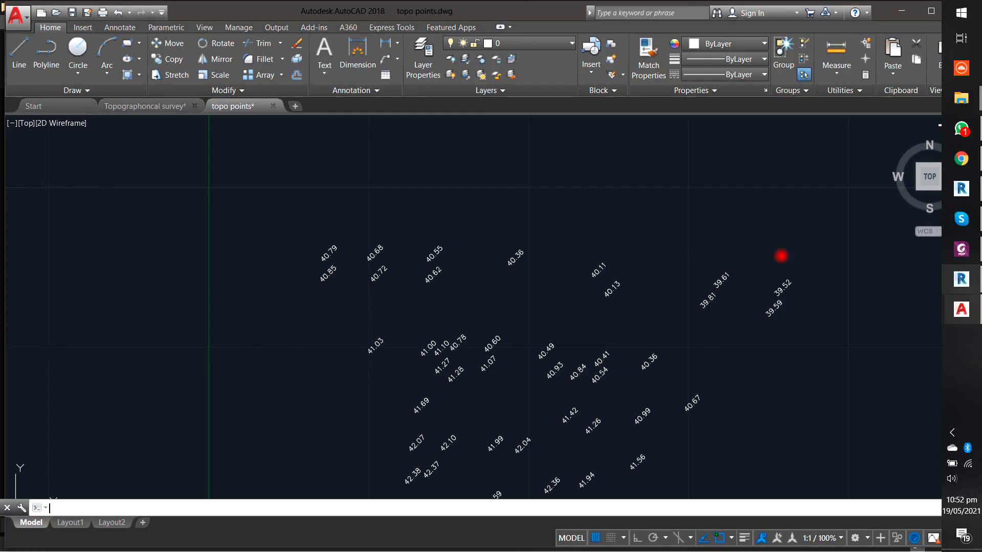
{"action": "scroll", "coordinate": [327, 255], "scroll_direction": "up", "scroll_amount": 4}
{"action": "scroll", "coordinate": [327, 256], "scroll_direction": "up", "scroll_amount": 3}
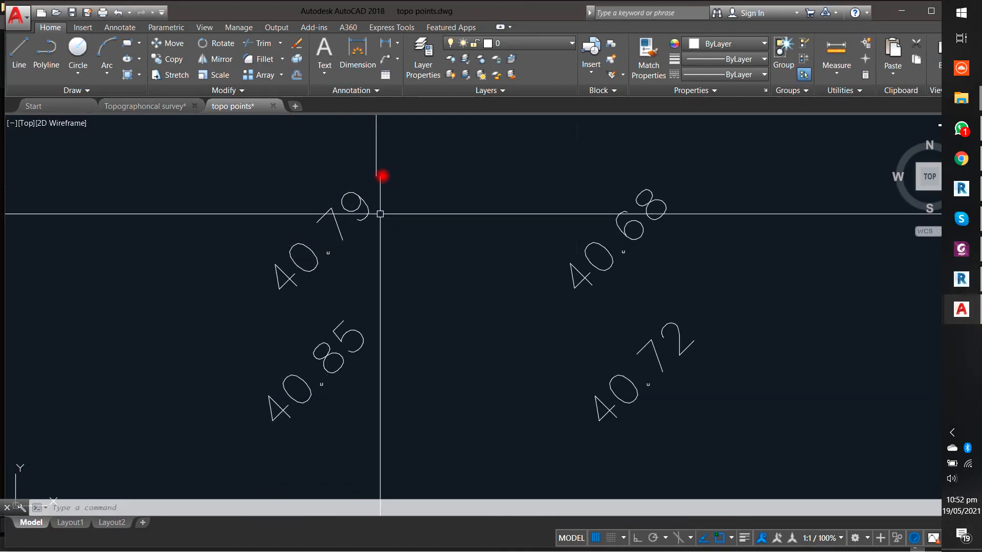
{"action": "scroll", "coordinate": [302, 225], "scroll_direction": "down", "scroll_amount": 6}
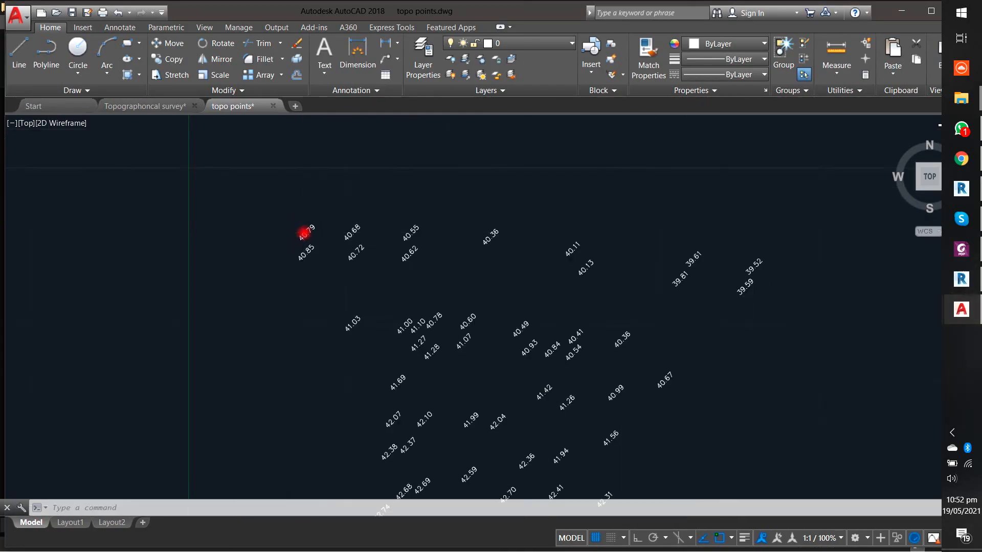
- Return to the Revit surface and examine the boundary point at the other end of the same edge
{"action": "left_click", "coordinate": [962, 279]}
{"action": "scroll", "coordinate": [585, 379], "scroll_direction": "down", "scroll_amount": 6}
{"action": "middle_click_drag", "start_coordinate": [430, 367], "coordinate": [486, 409]}
{"action": "scroll", "coordinate": [322, 357], "scroll_direction": "up", "scroll_amount": 4}
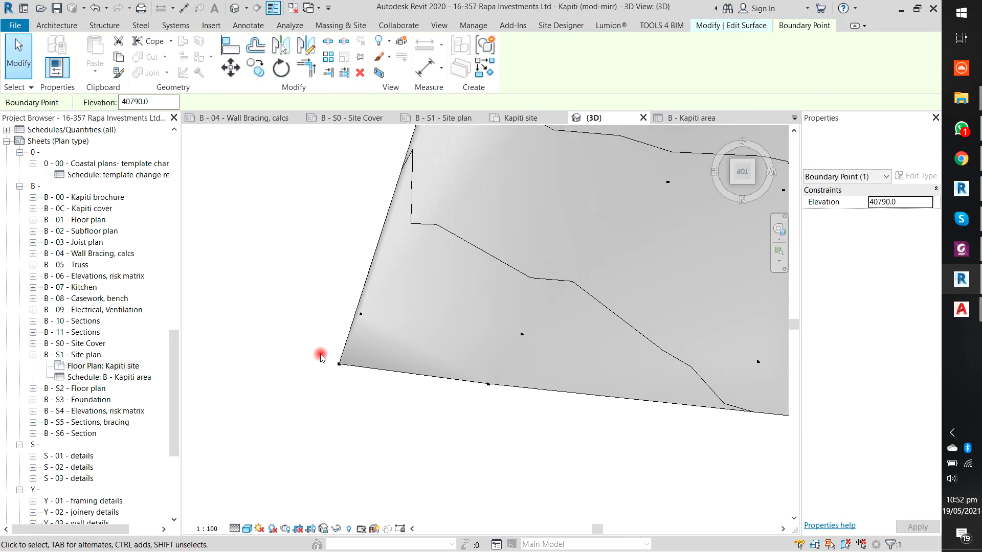